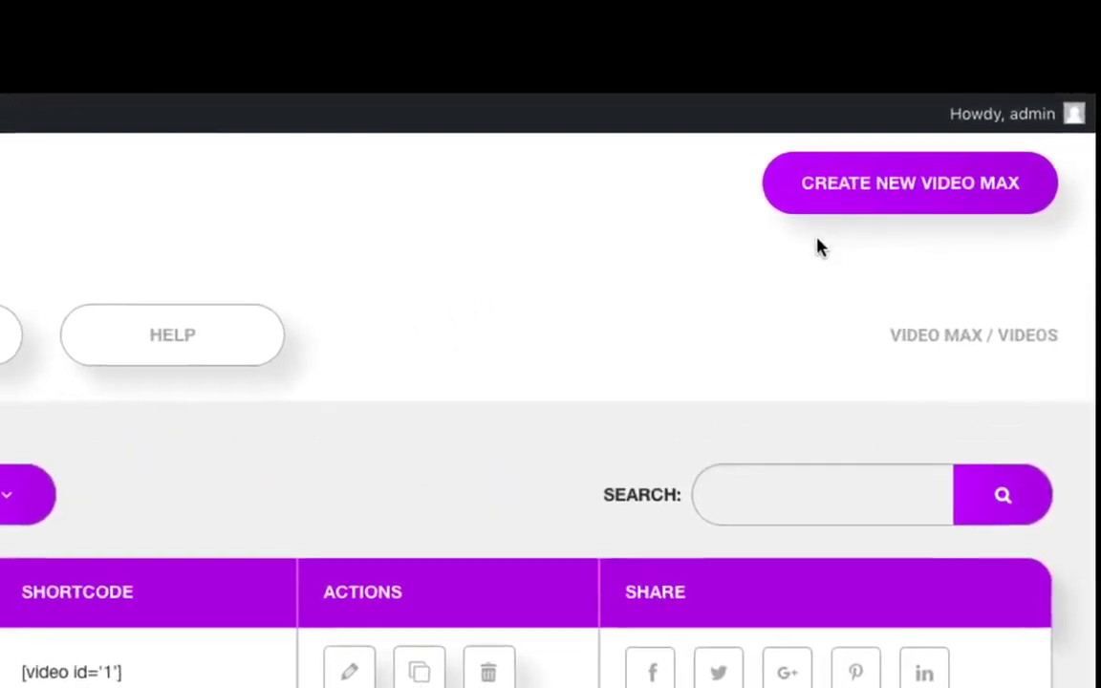
Open the Add New Videos form for a new VideoMax video.
left_click(835, 202)
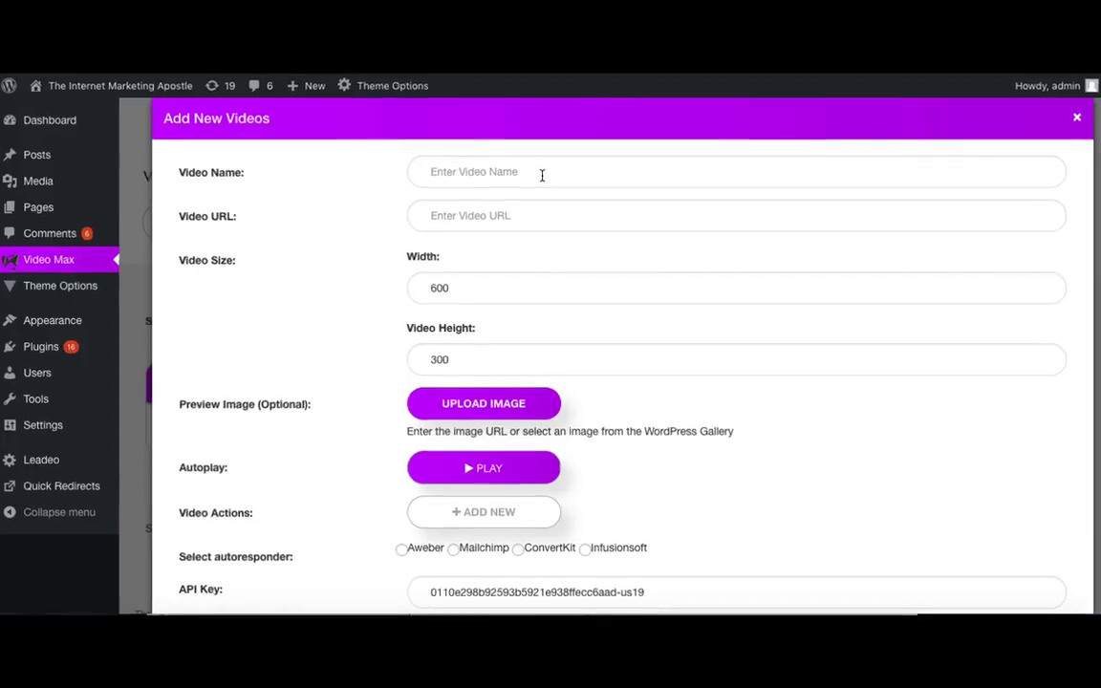
Name the video 'Demo 1', paste its YouTube link, and size it 700 by 450.
left_click(541, 173)
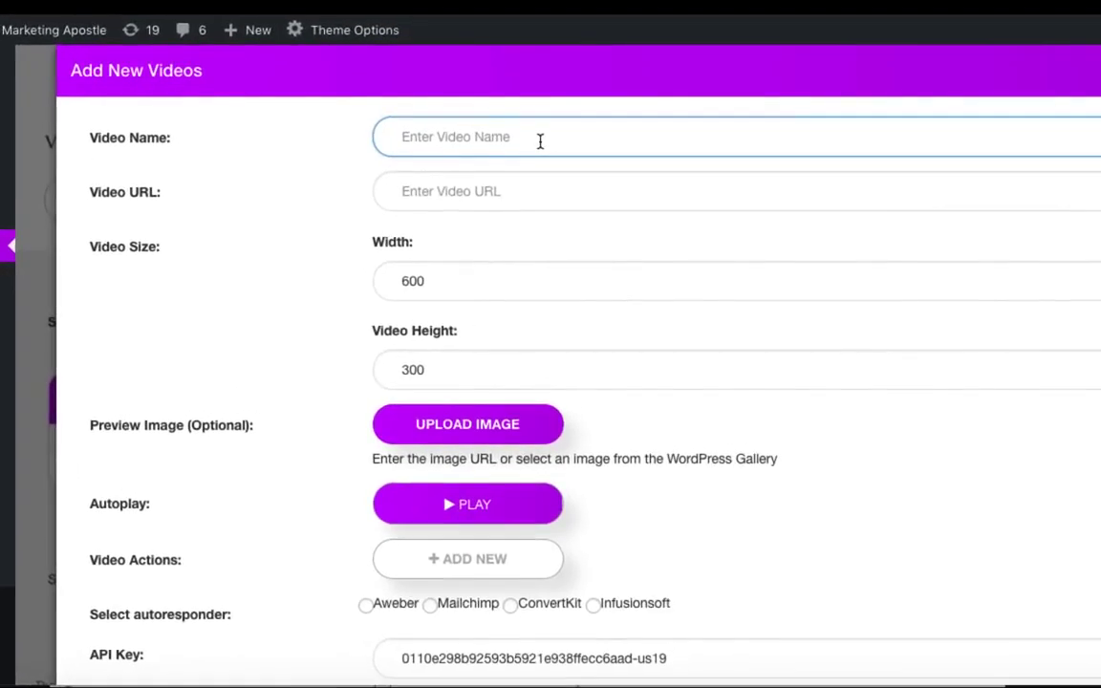
type("Demo 1")
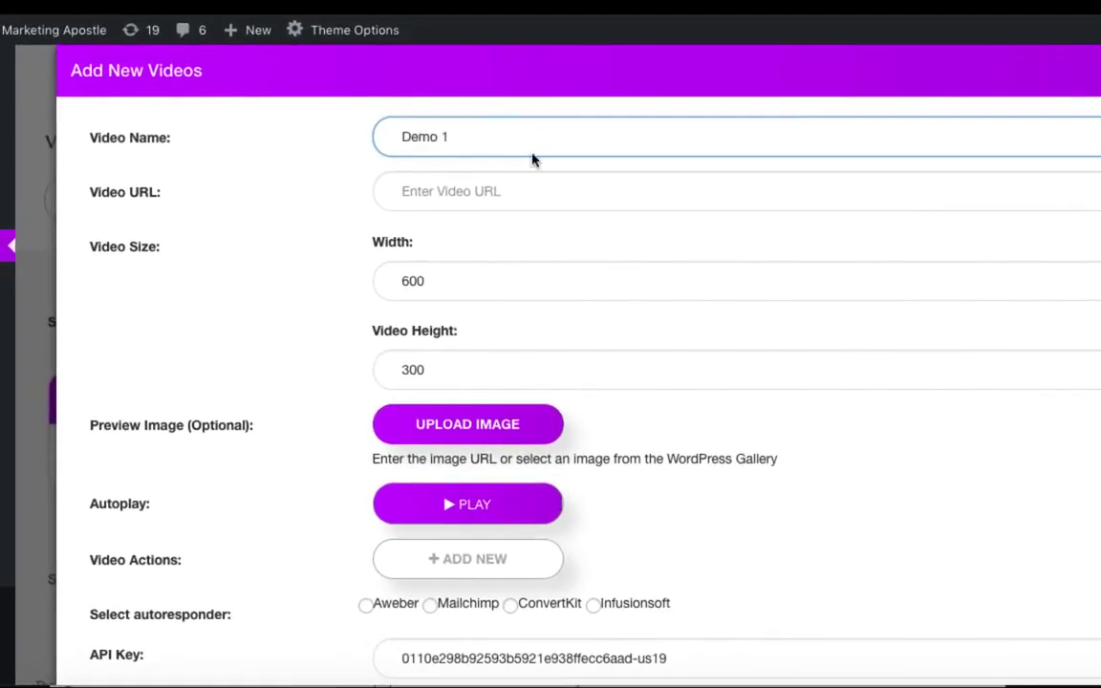
left_click(418, 190)
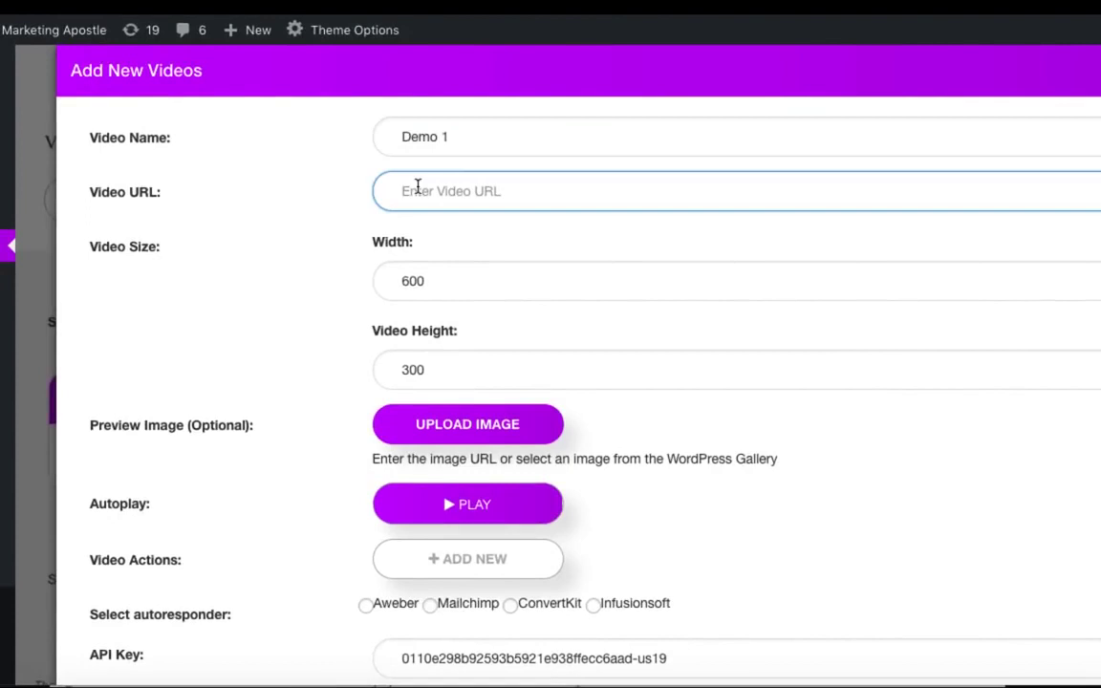
type("https://www.youtube.com/watch?v=E4J2umZrwng")
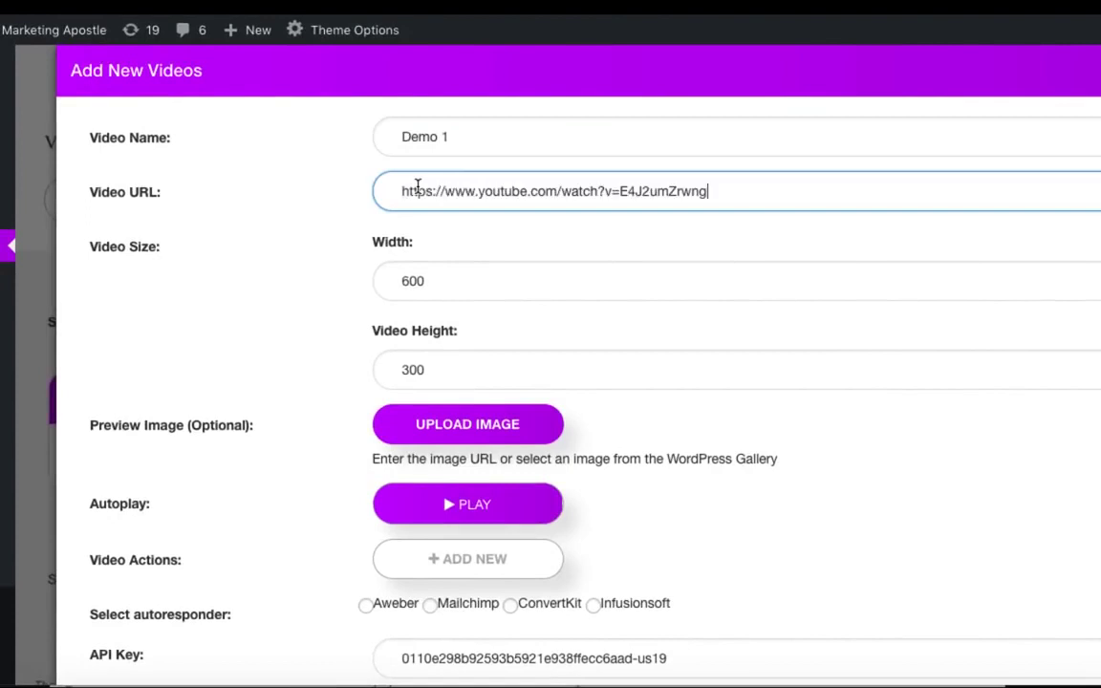
left_click(439, 281)
left_click_drag(440, 281, 399, 281)
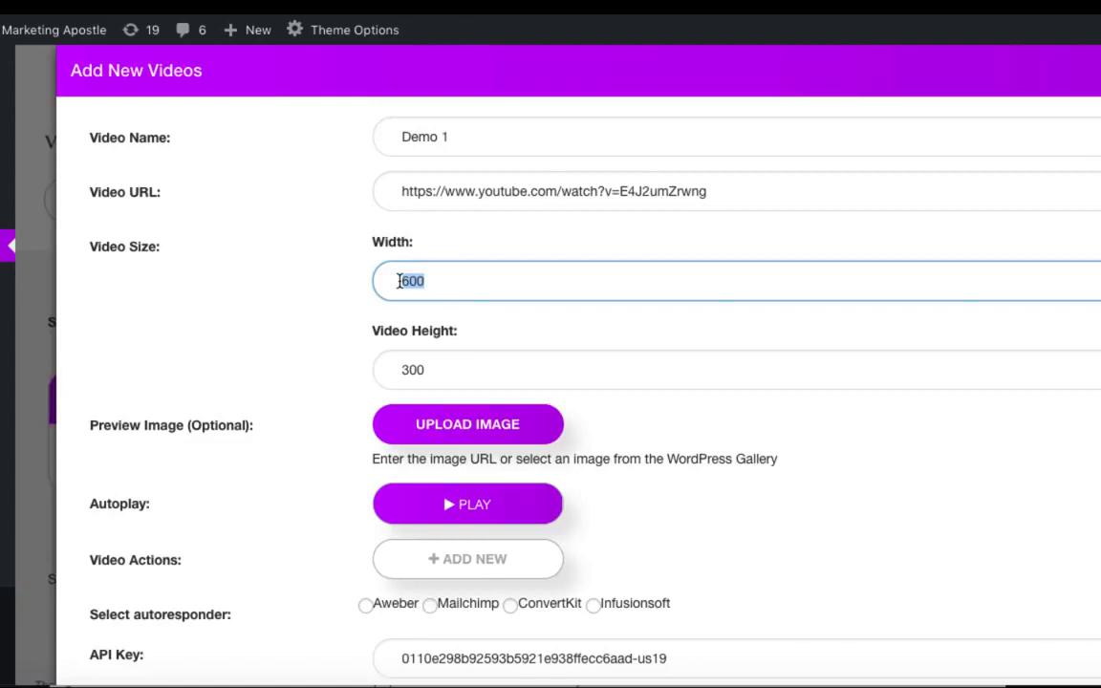
type("700")
key("Tab")
type("450")
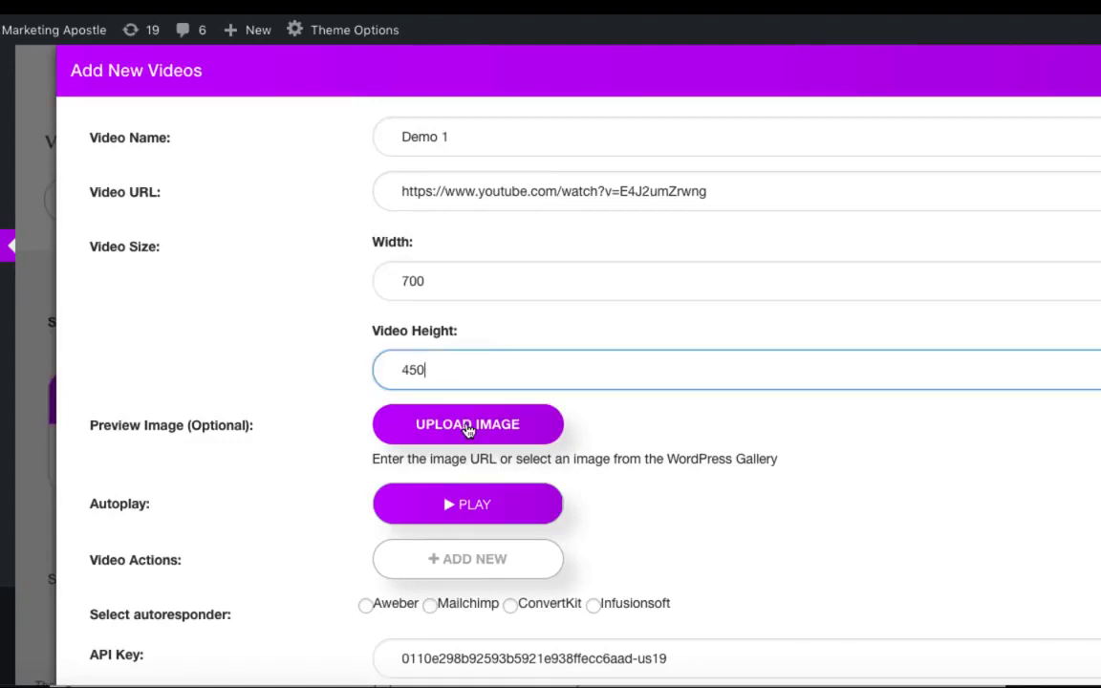
Choose an image file as the preview image and turn on autoplay.
left_click(468, 430)
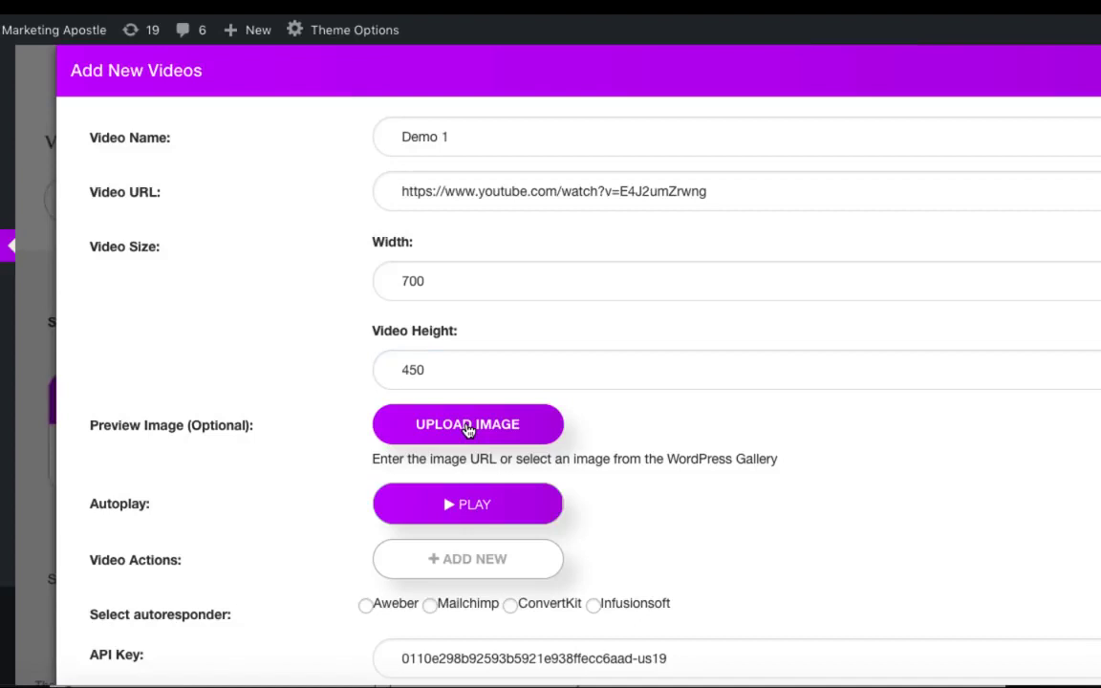
left_click(884, 394)
scroll(460, 364, "down", 3)
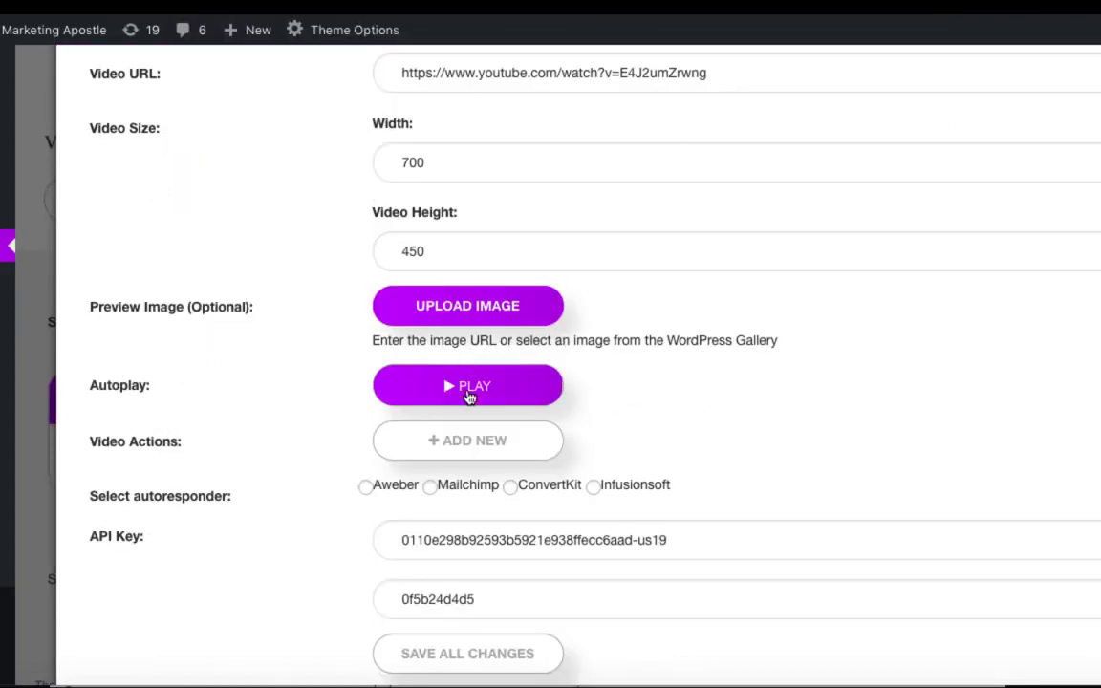
left_click(469, 393)
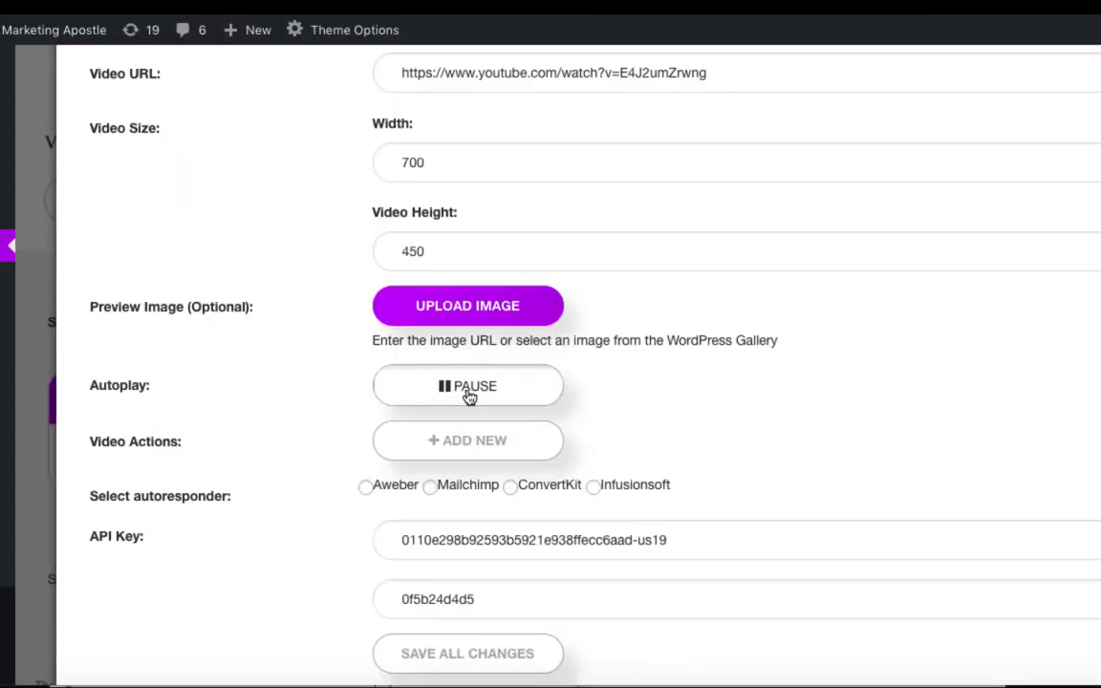
scroll(627, 444, "down", 2)
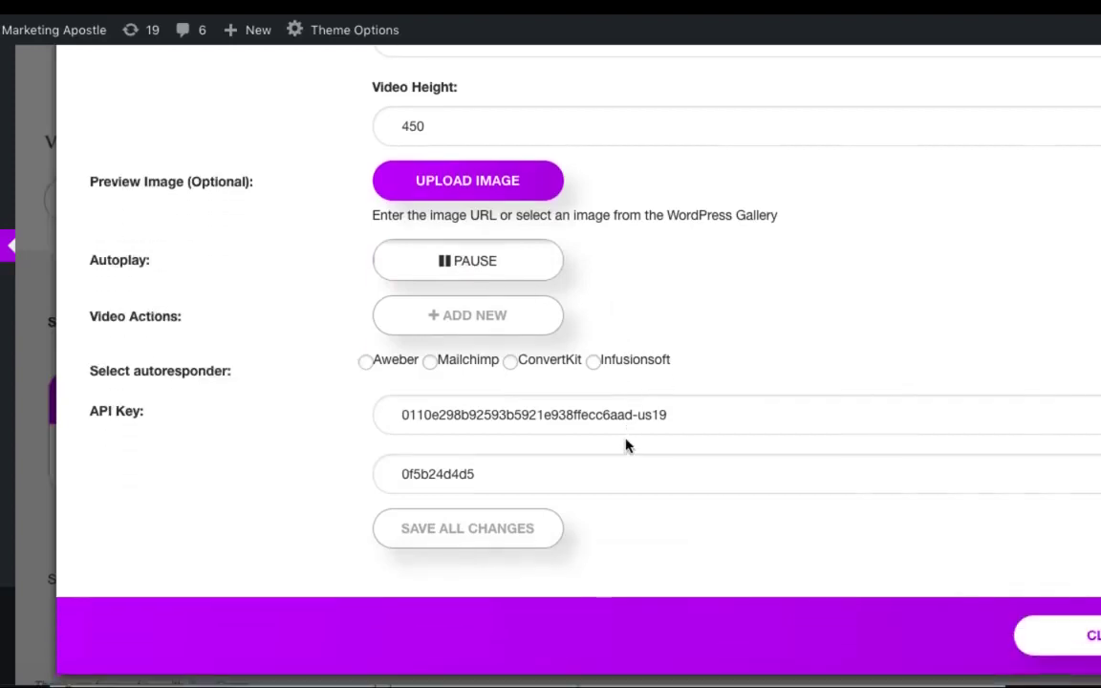
Add an Optin Form action that displays after 2 seconds.
left_click(486, 325)
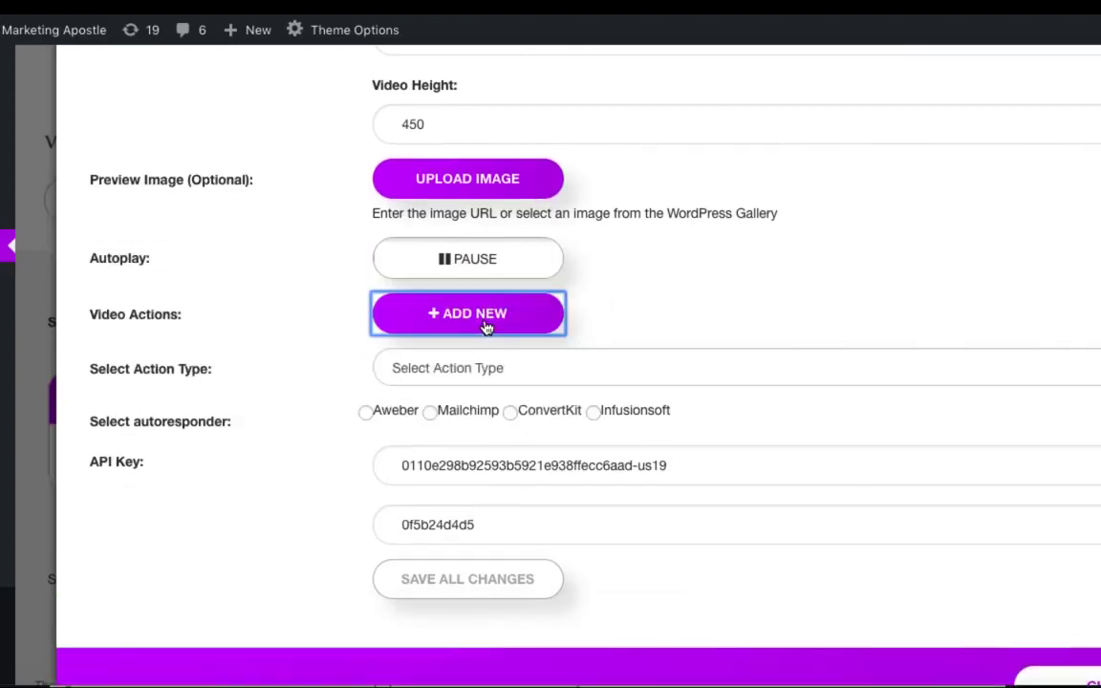
left_click(519, 368)
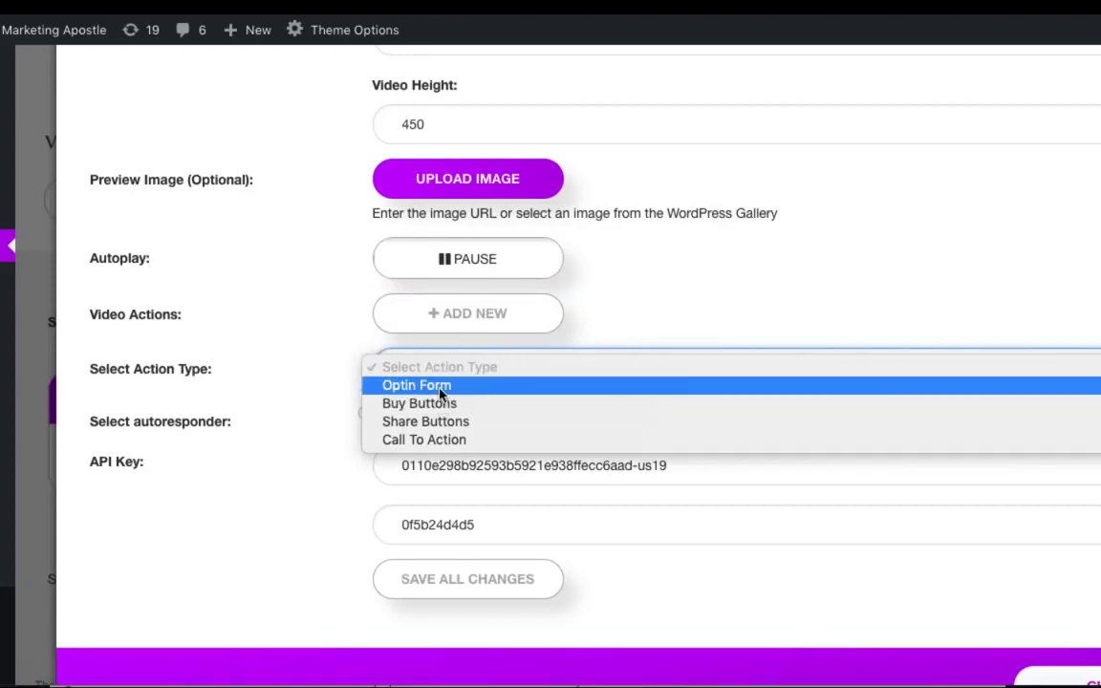
left_click(401, 386)
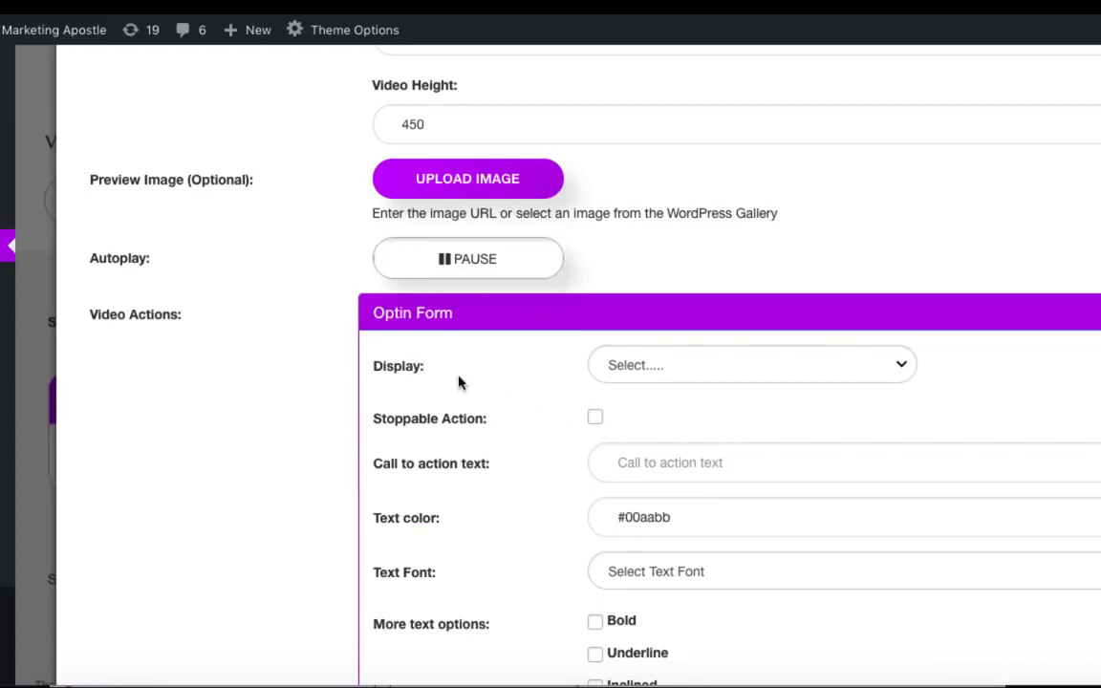
left_click(782, 374)
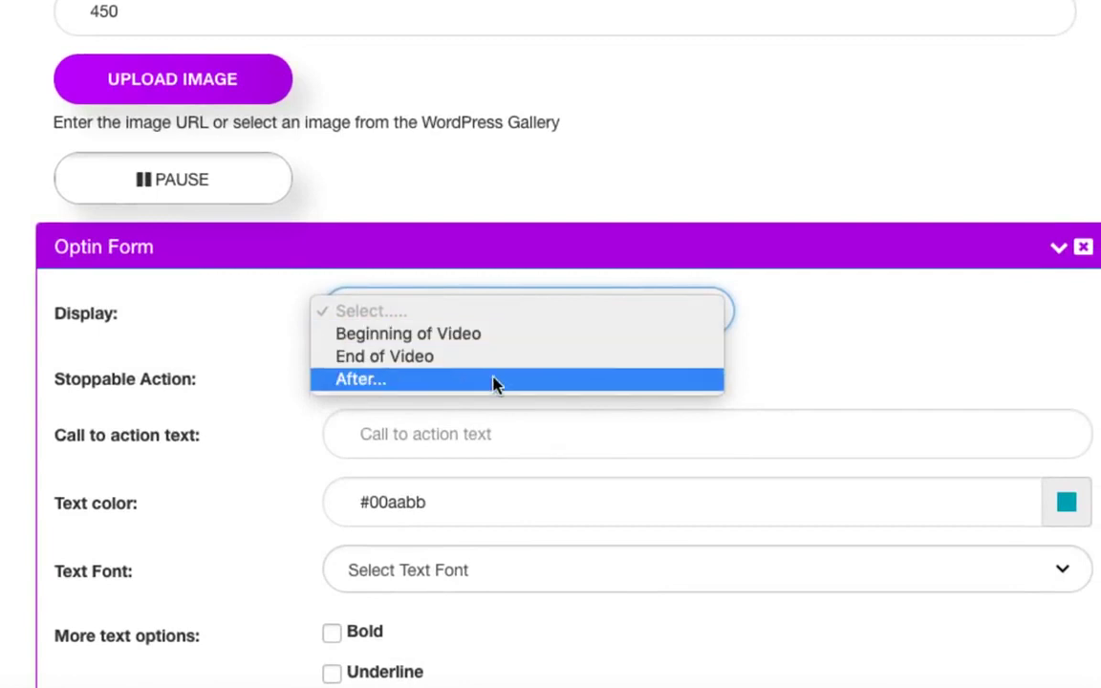
left_click(493, 381)
left_click(834, 306)
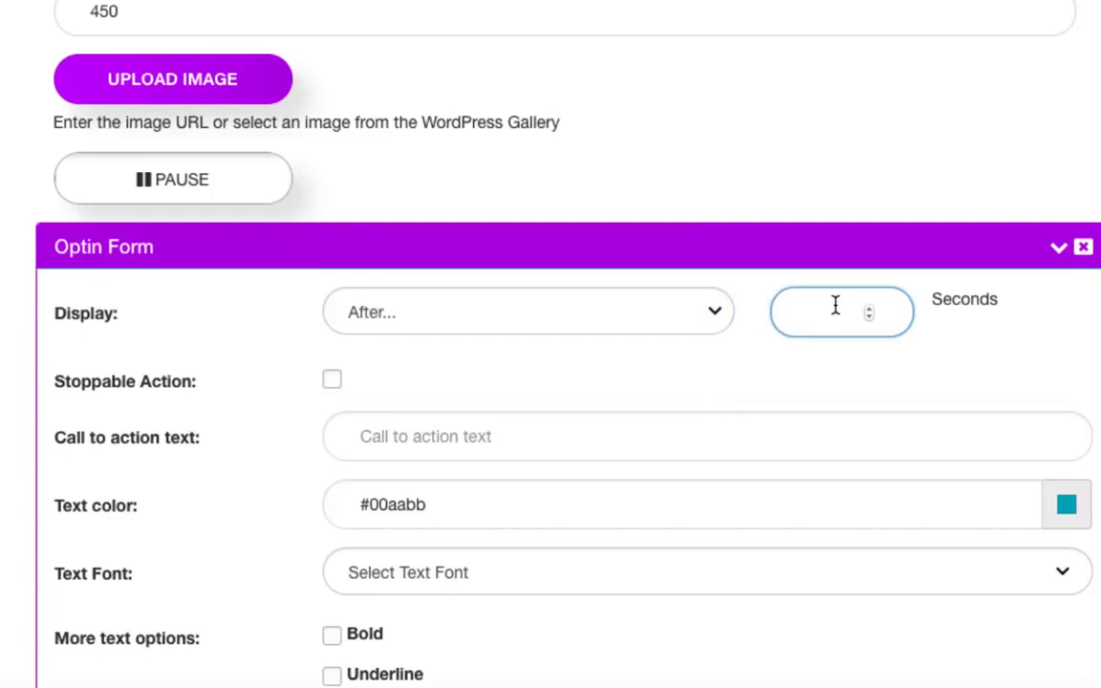
type("2")
scroll(580, 413, "down", 2)
Enter 'Optin here' as the call-to-action text and colour it dark magenta.
left_click(505, 326)
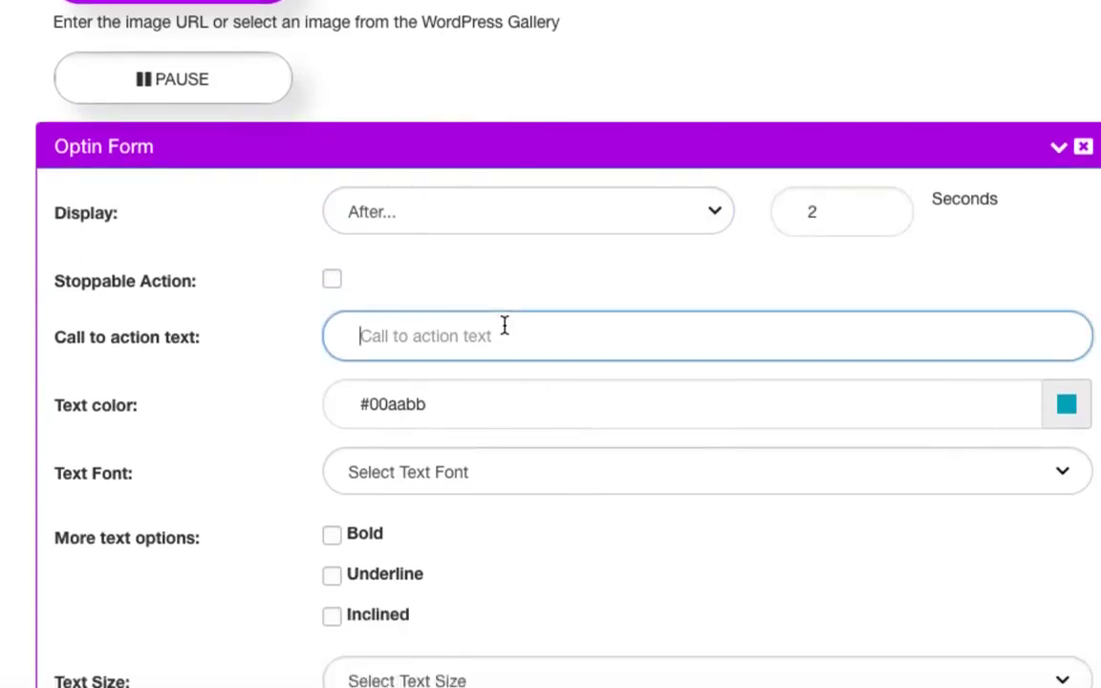
type("Optin here")
left_click(1065, 404)
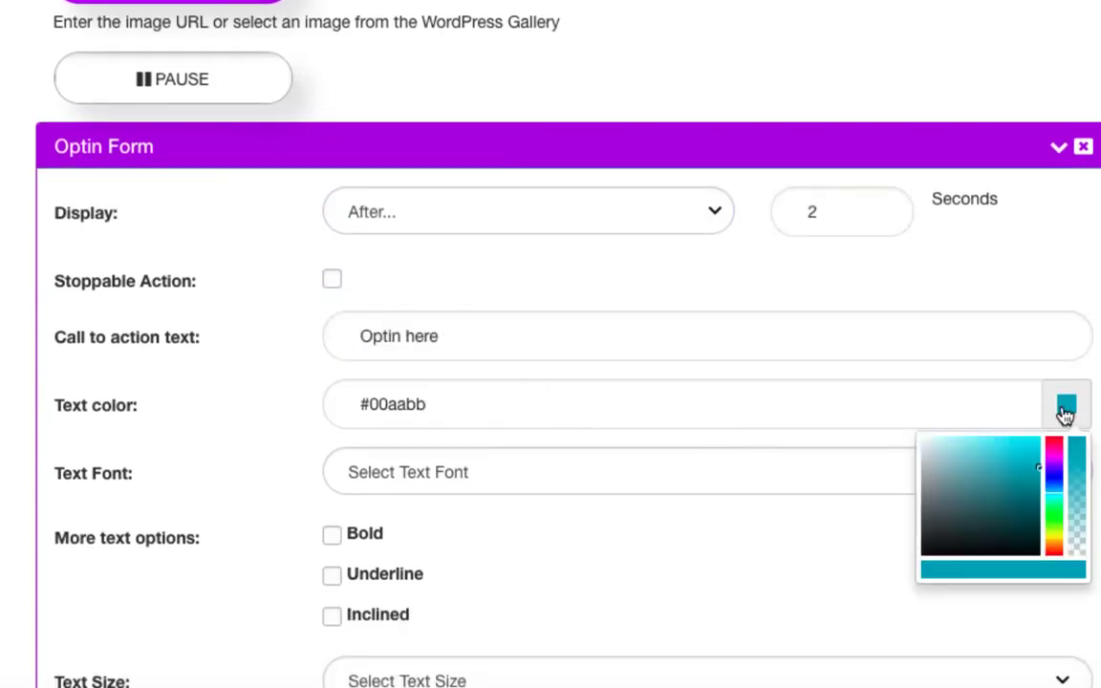
left_click(1054, 457)
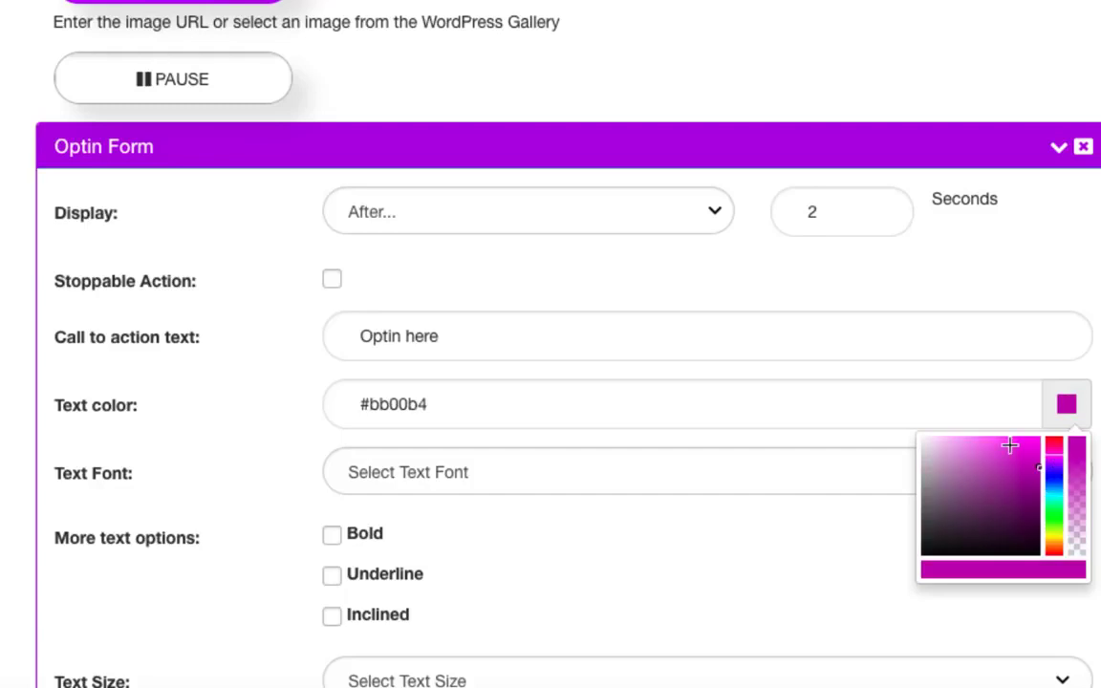
left_click(1011, 445)
left_click(1015, 506)
left_click(718, 529)
scroll(707, 530, "down", 5)
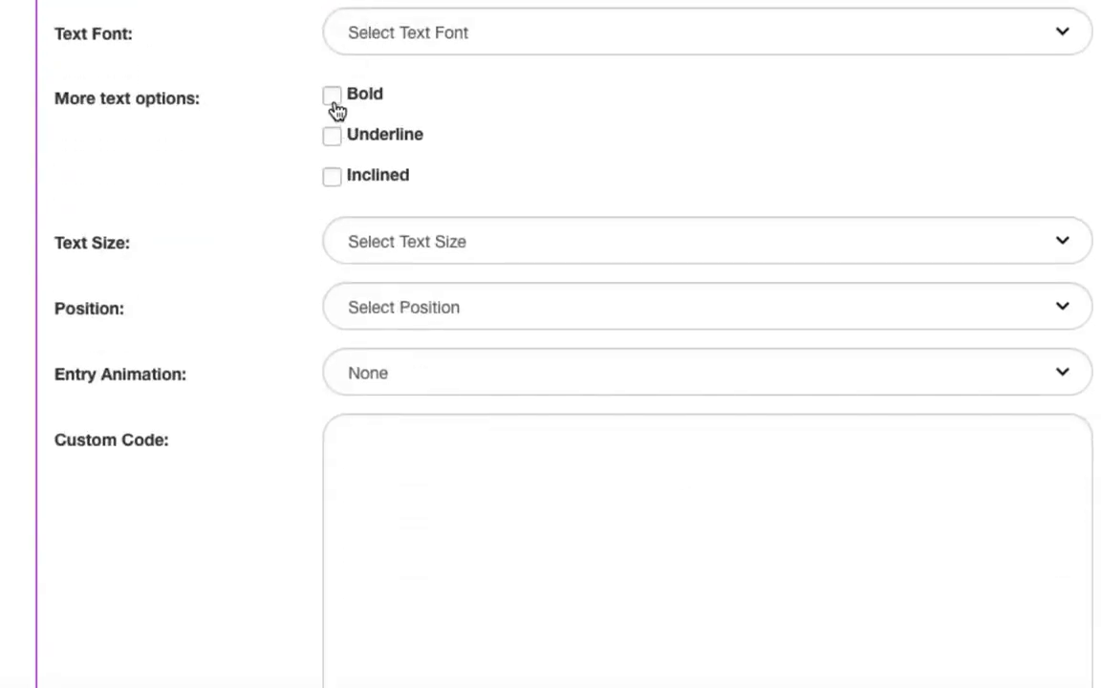
Make the opt-in text bold, italic and 26px.
left_click(333, 99)
left_click(332, 177)
scroll(659, 128, "down", 3)
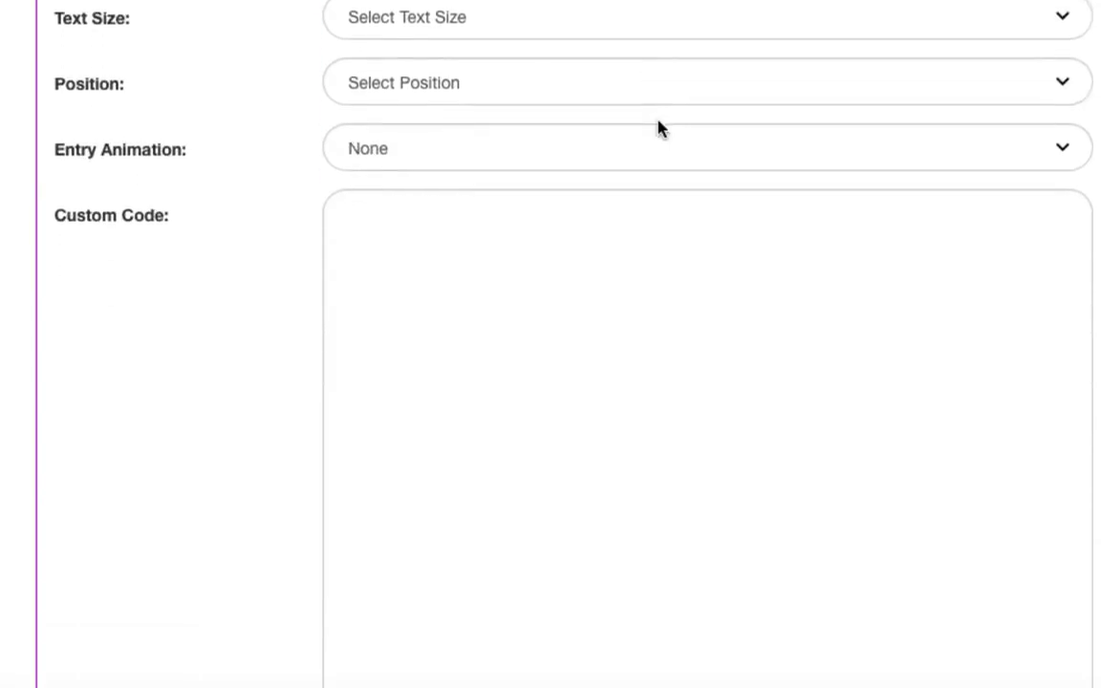
left_click(581, 18)
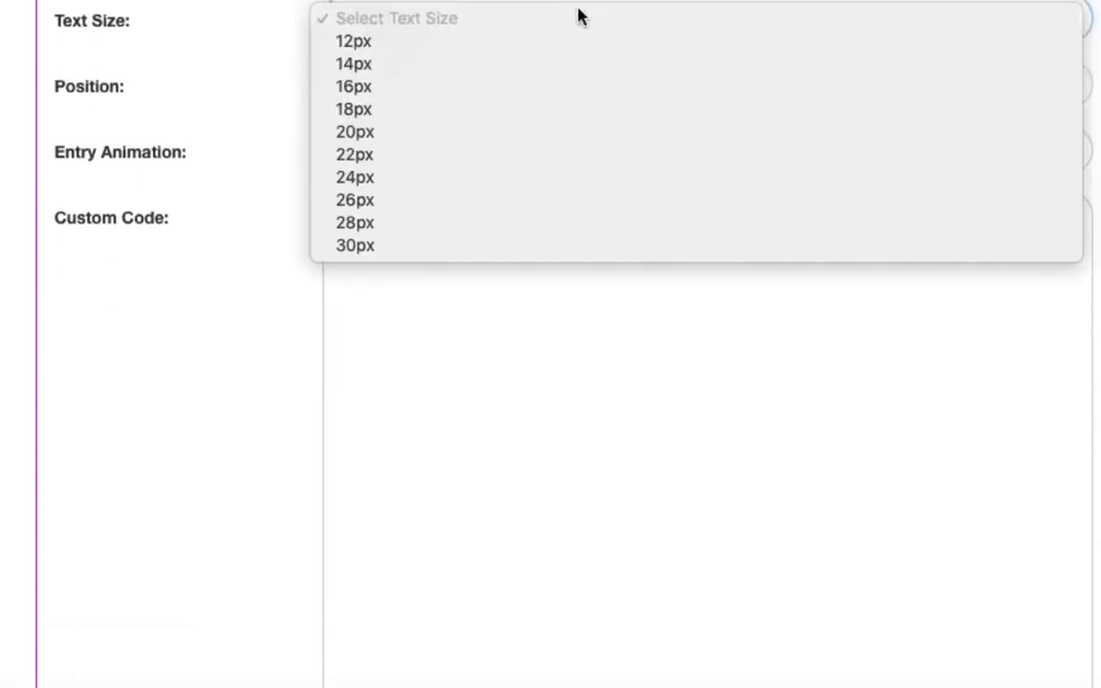
left_click(550, 198)
Centre the opt-in form with a Bounce in animation and save the video.
left_click(658, 91)
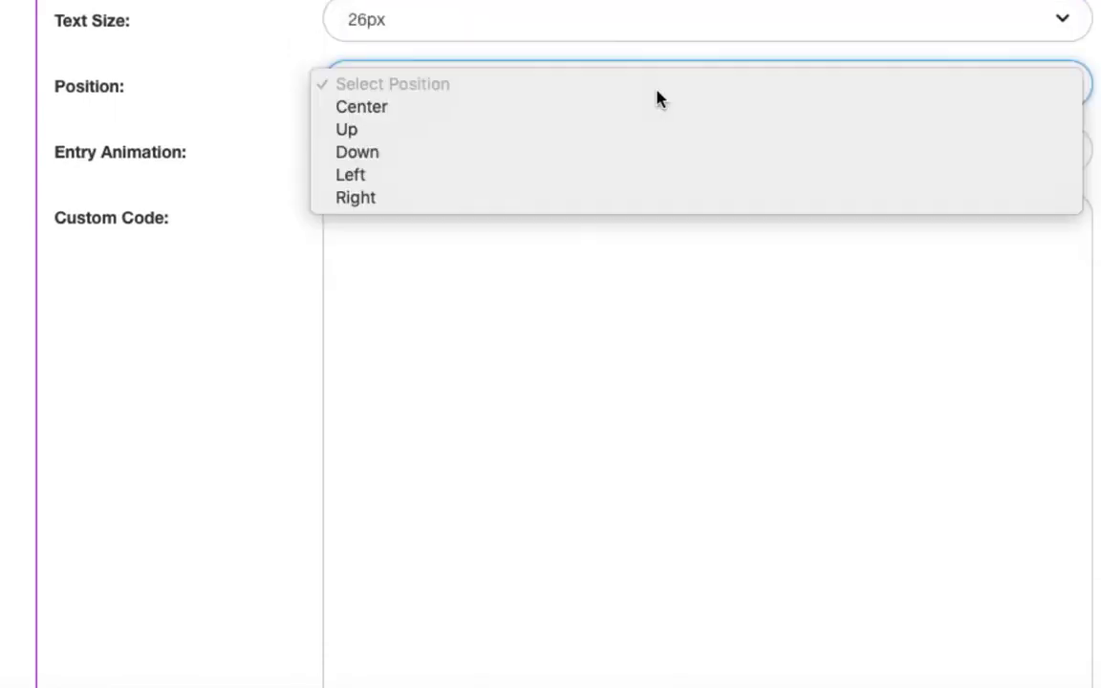
left_click(449, 107)
left_click(443, 152)
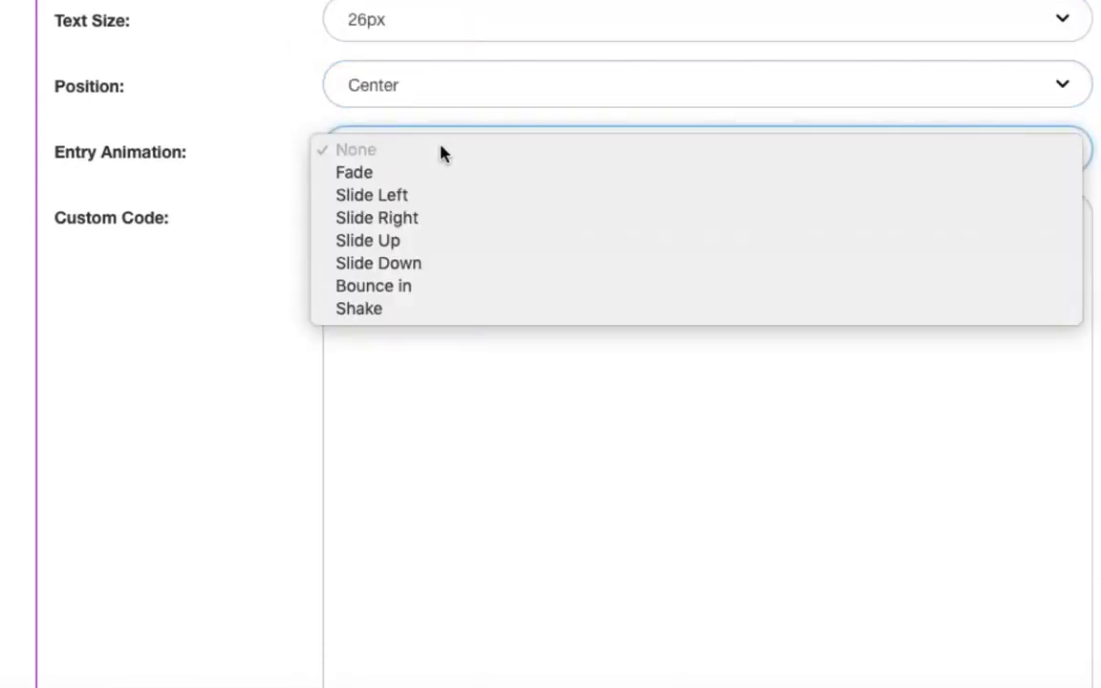
left_click(423, 290)
scroll(246, 414, "down", 10)
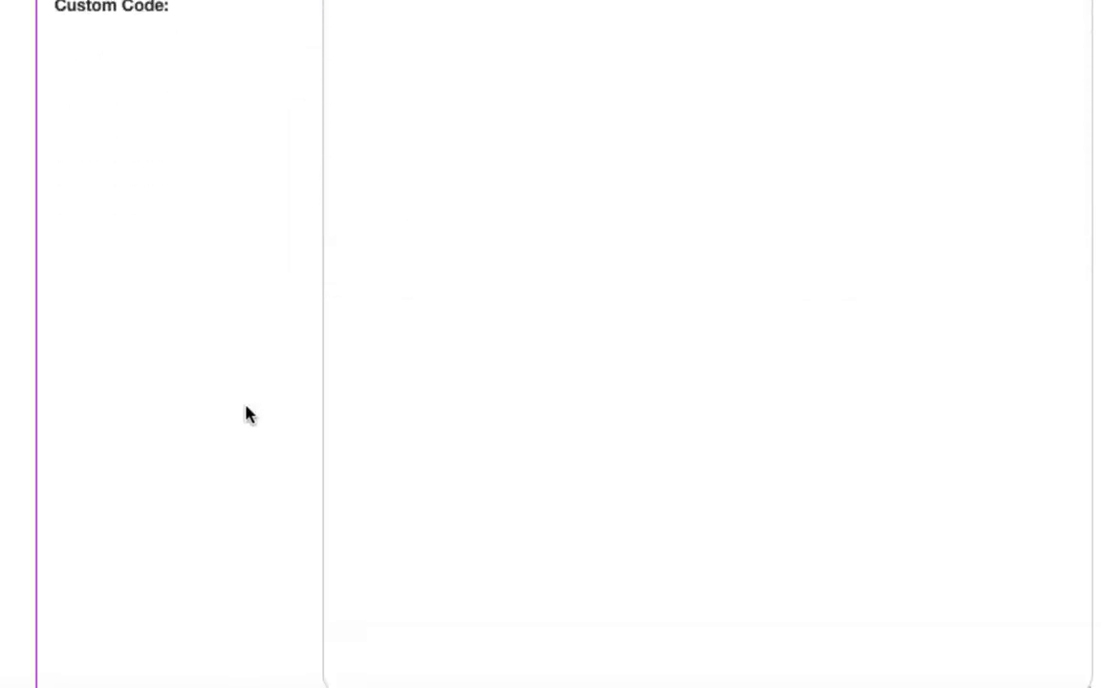
left_click(158, 496)
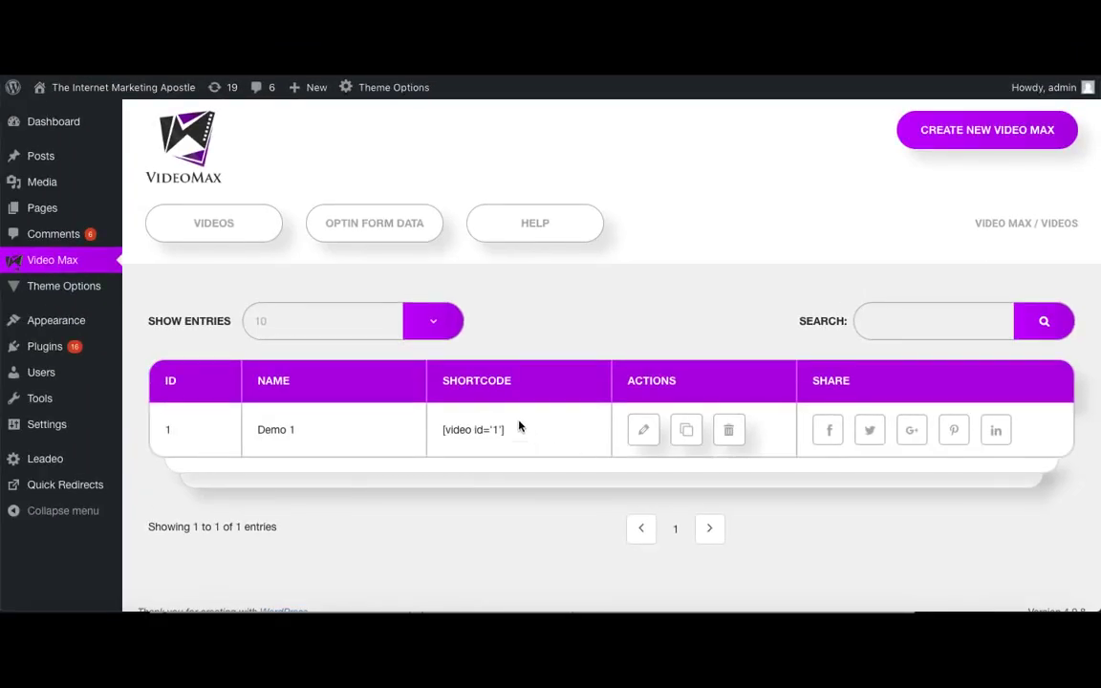
Paste the [video id='1'] shortcode into a new page titled Demo1 and publish it.
left_click_drag(520, 427, 433, 431)
key("ctrl+c")
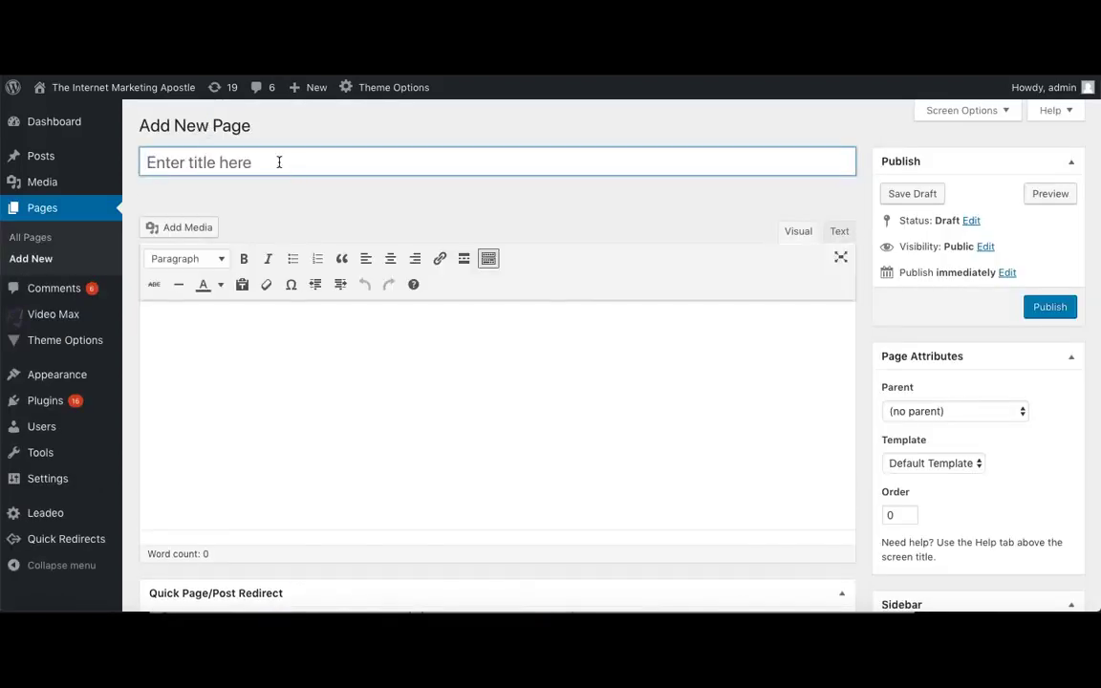
type("Demo1")
left_click(305, 400)
key("ctrl+v")
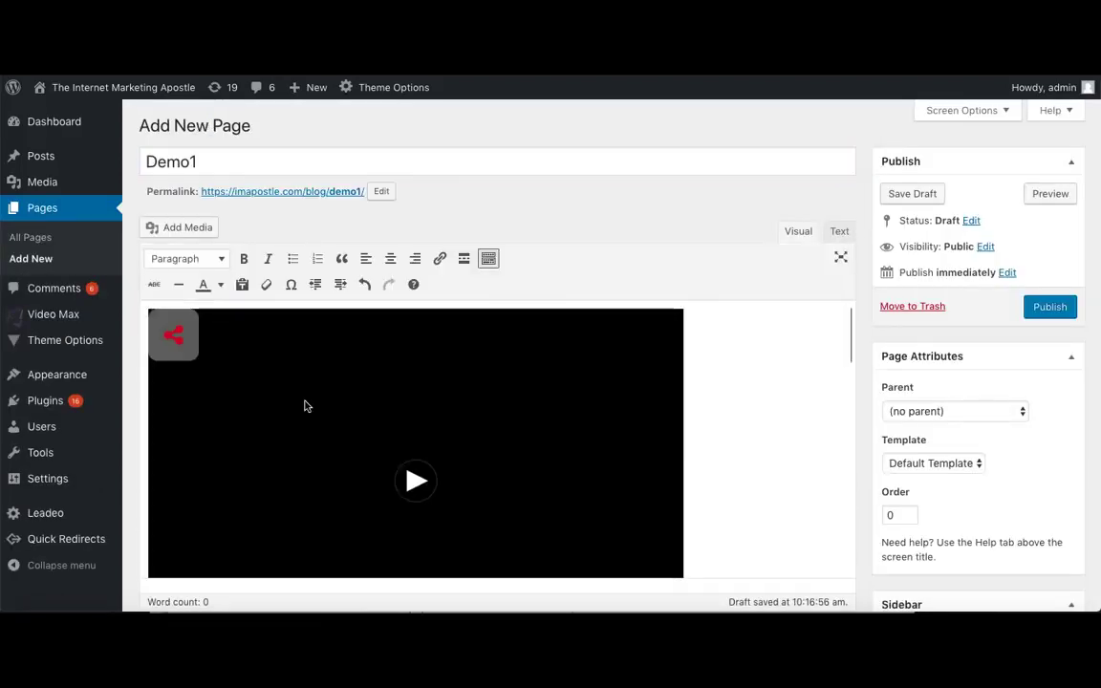
scroll(466, 361, "down", 2)
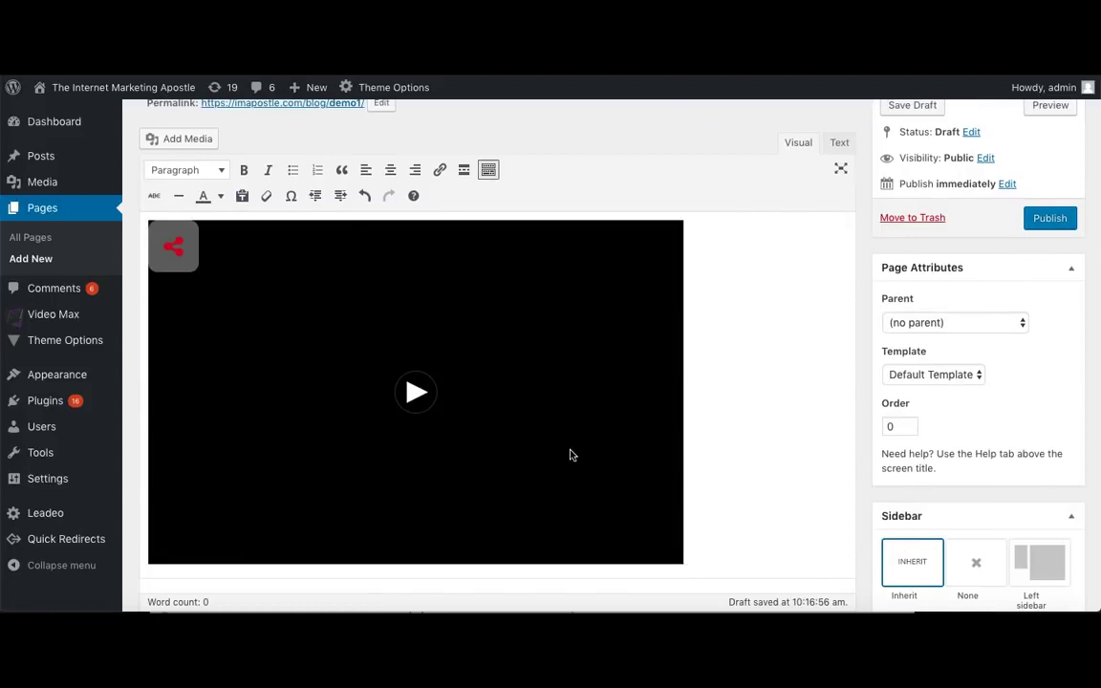
left_click(1050, 218)
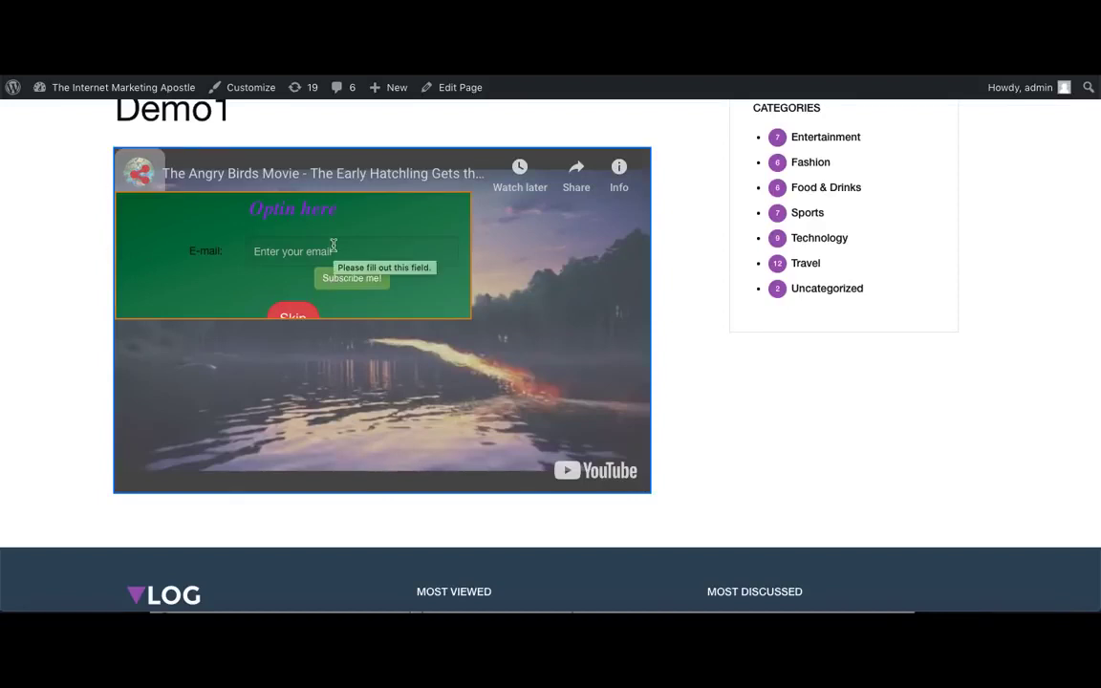
Try the opt-in email field, skip the form, then pause the Demo1 video.
left_click(334, 247)
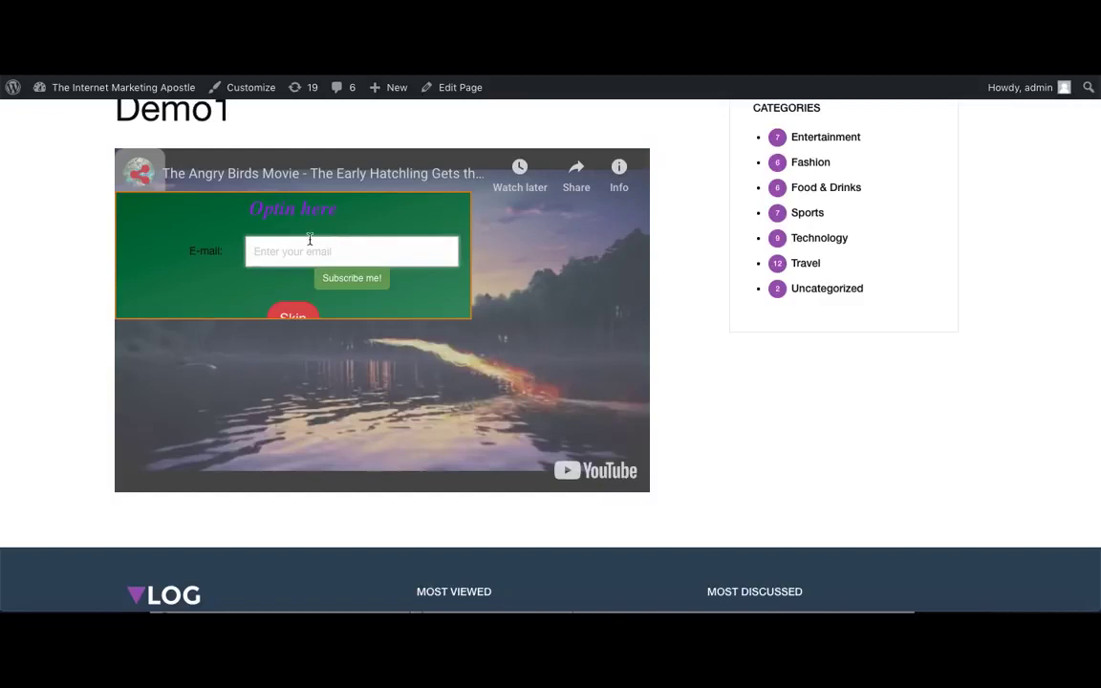
left_click(296, 314)
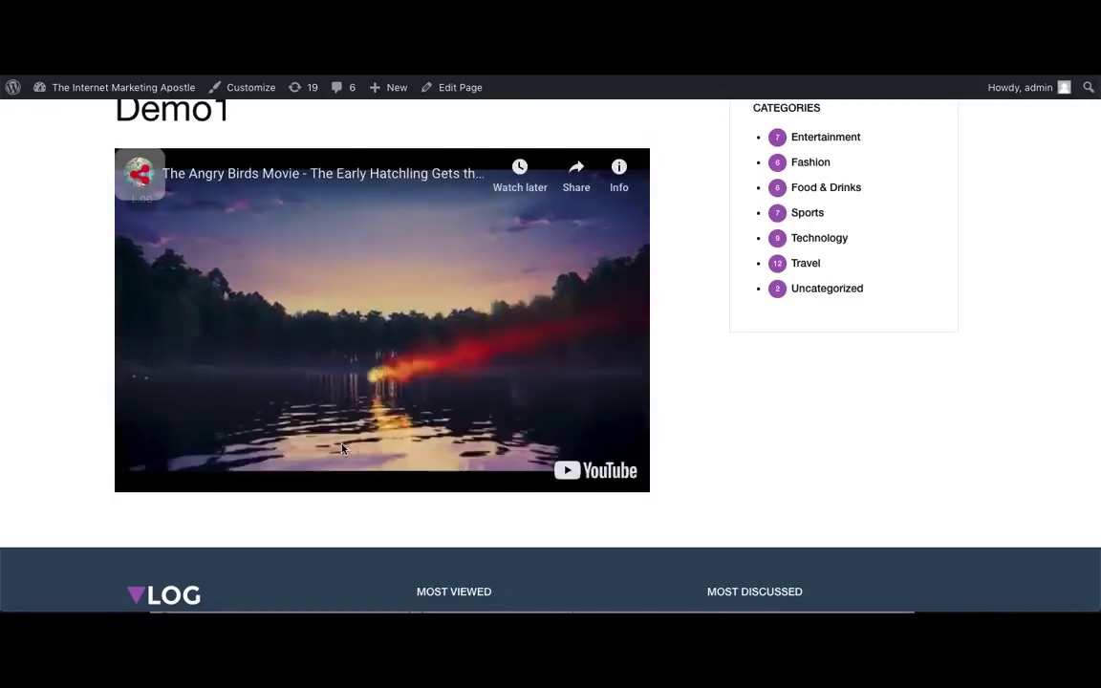
left_click(361, 355)
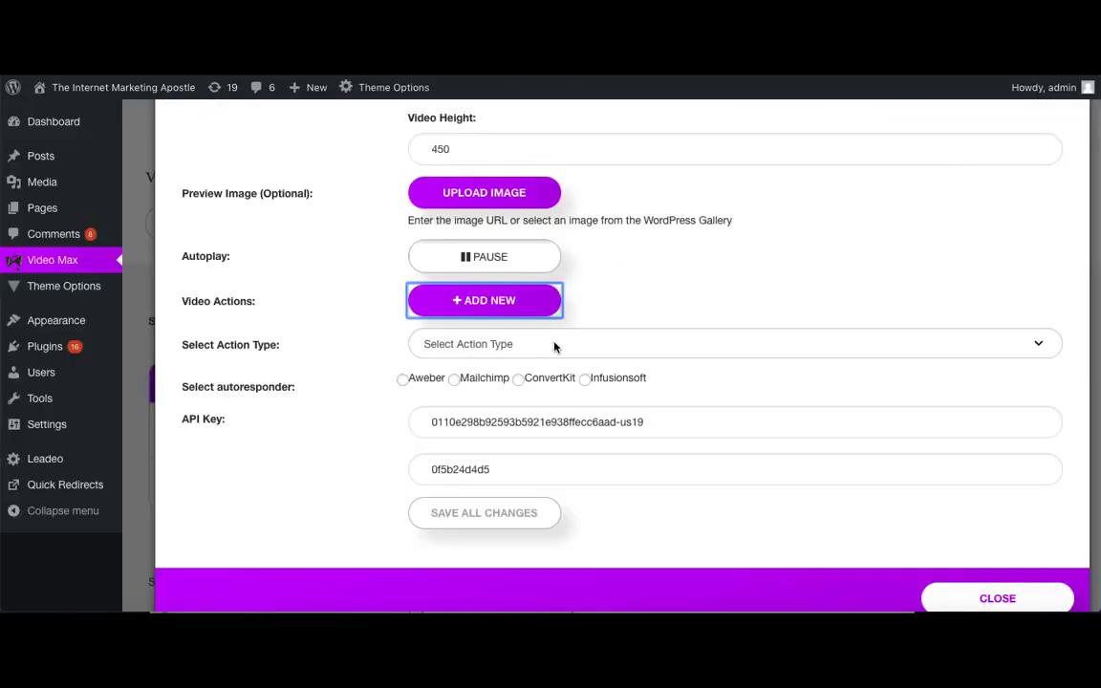
Add a Buy Buttons action at the beginning of the video, settling on Style 3.
left_click(555, 344)
left_click(550, 372)
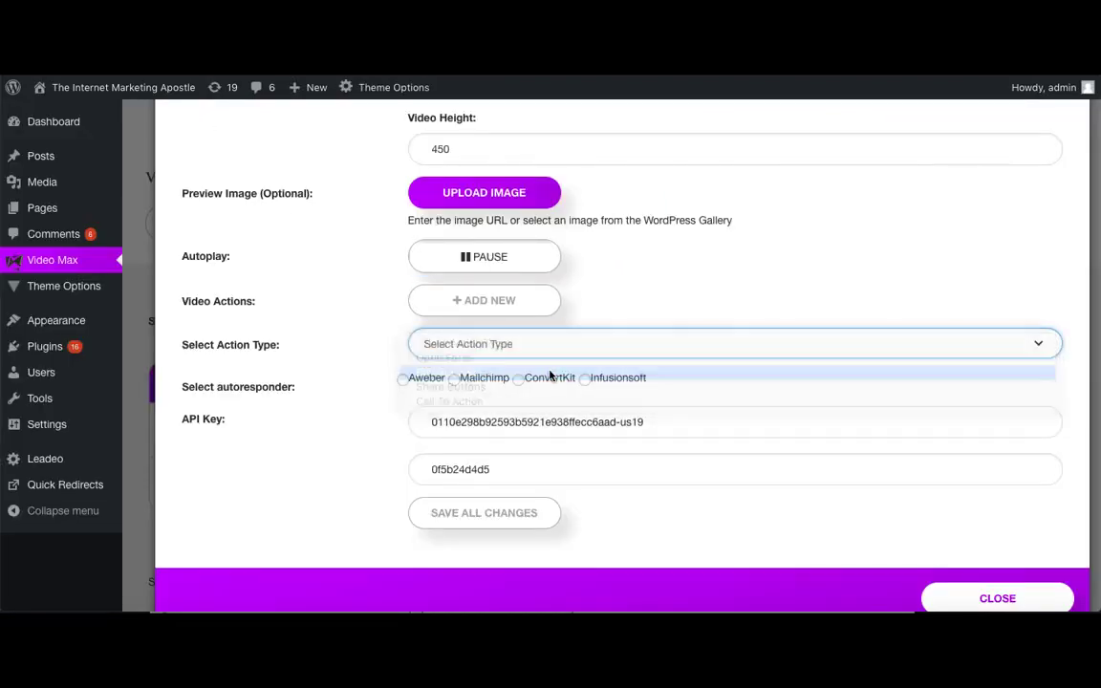
scroll(290, 524, "down", 3)
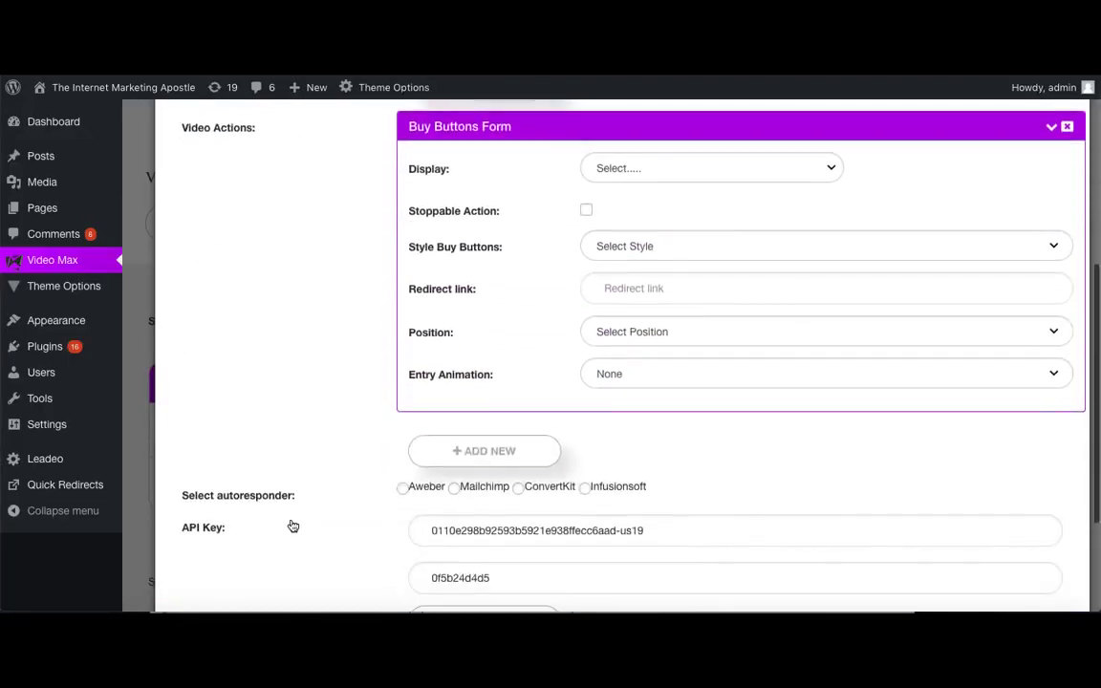
left_click(653, 172)
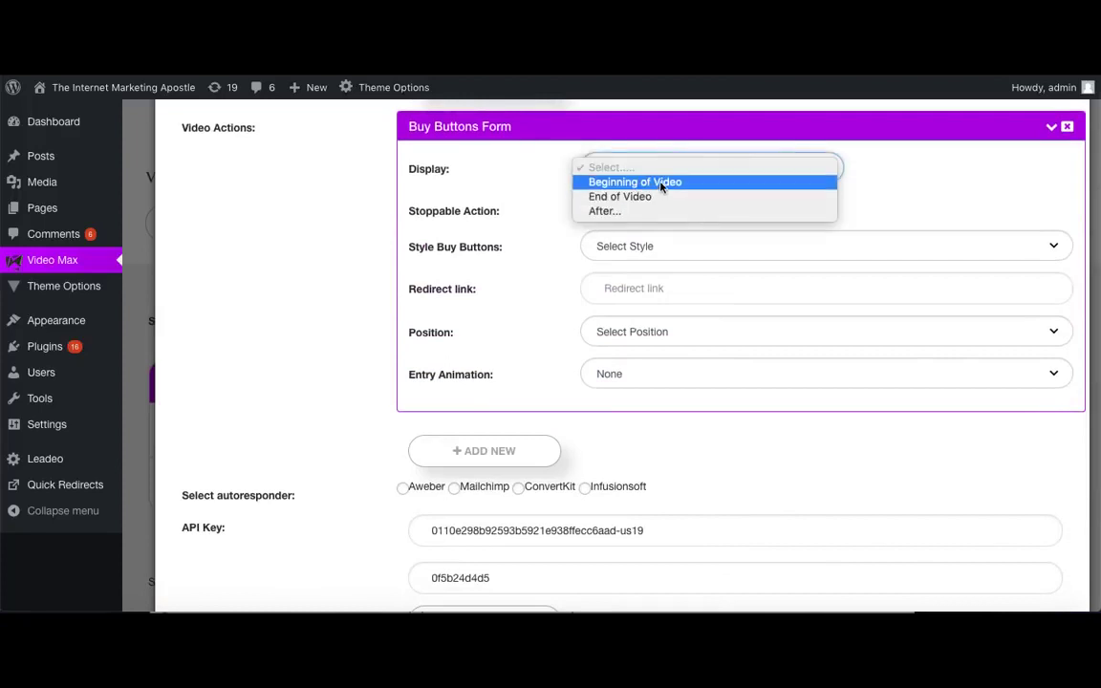
left_click(658, 181)
left_click(656, 245)
left_click(650, 276)
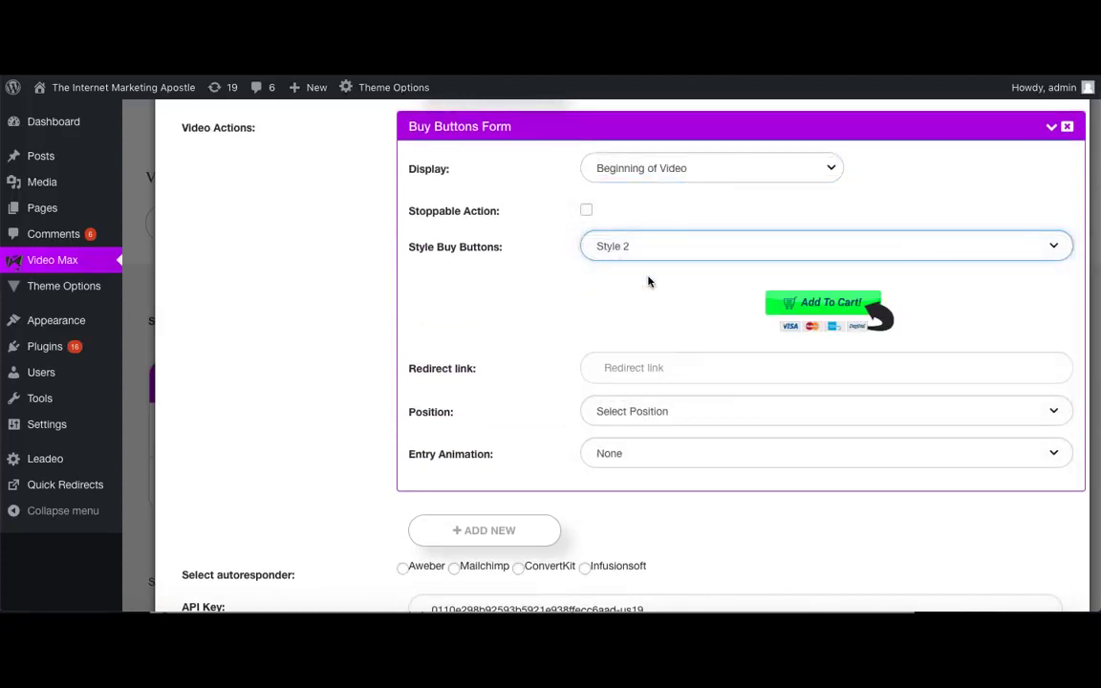
left_click(656, 246)
left_click(659, 279)
left_click(676, 246)
left_click(676, 291)
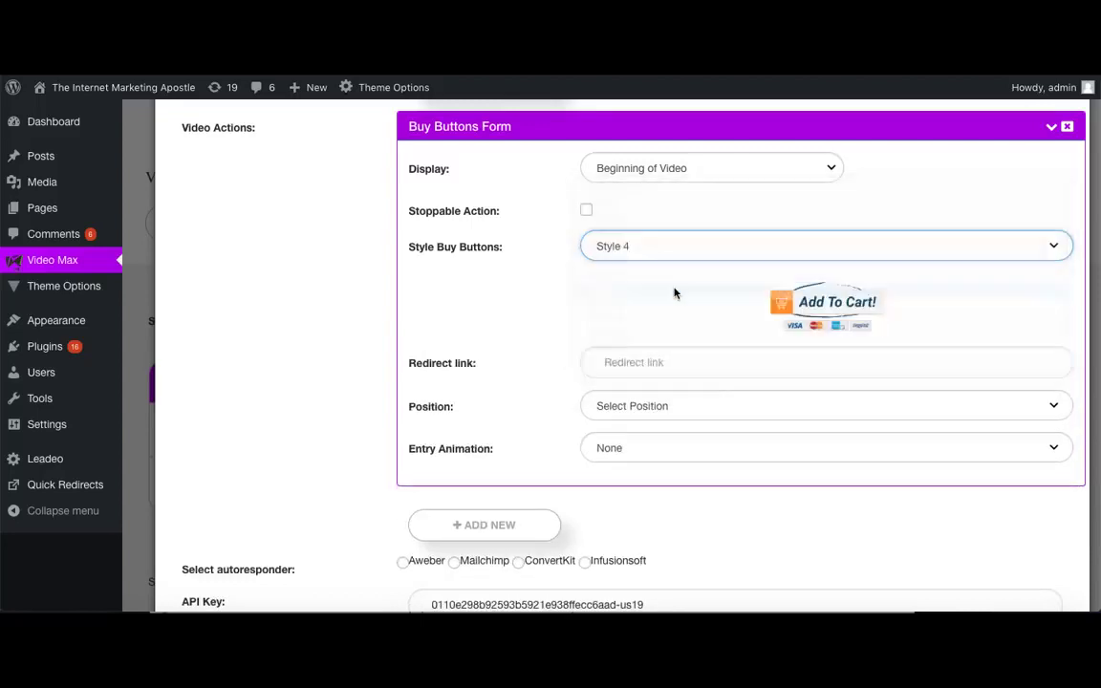
left_click(676, 246)
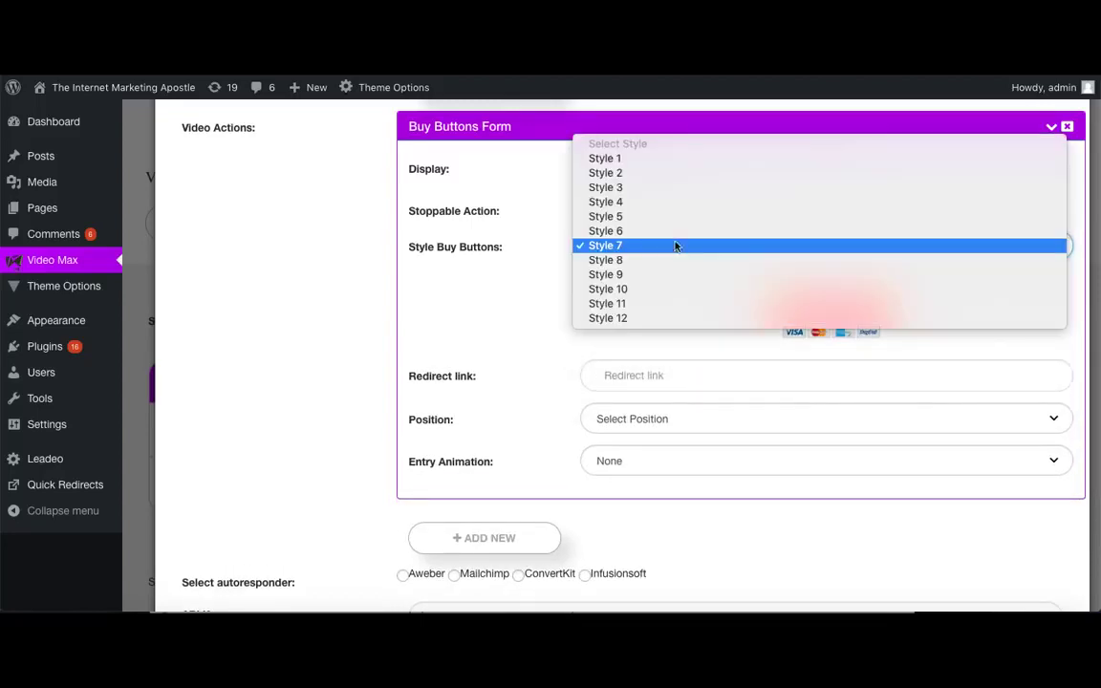
left_click(668, 189)
scroll(660, 287, "down", 2)
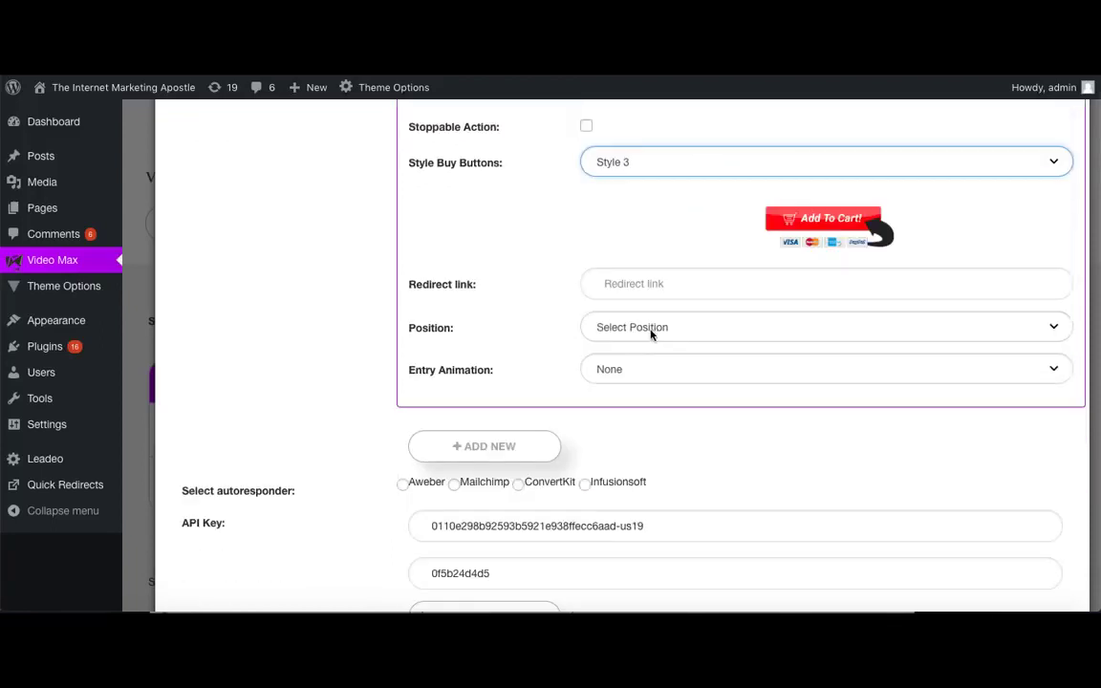
left_click(650, 328)
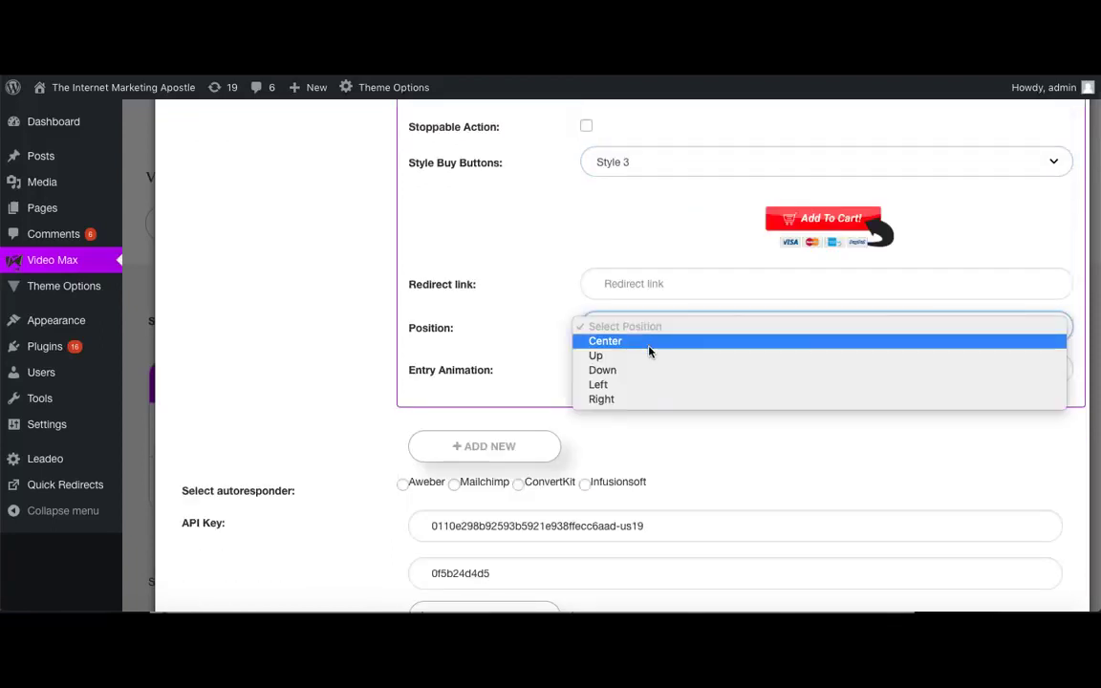
left_click(649, 357)
left_click(637, 376)
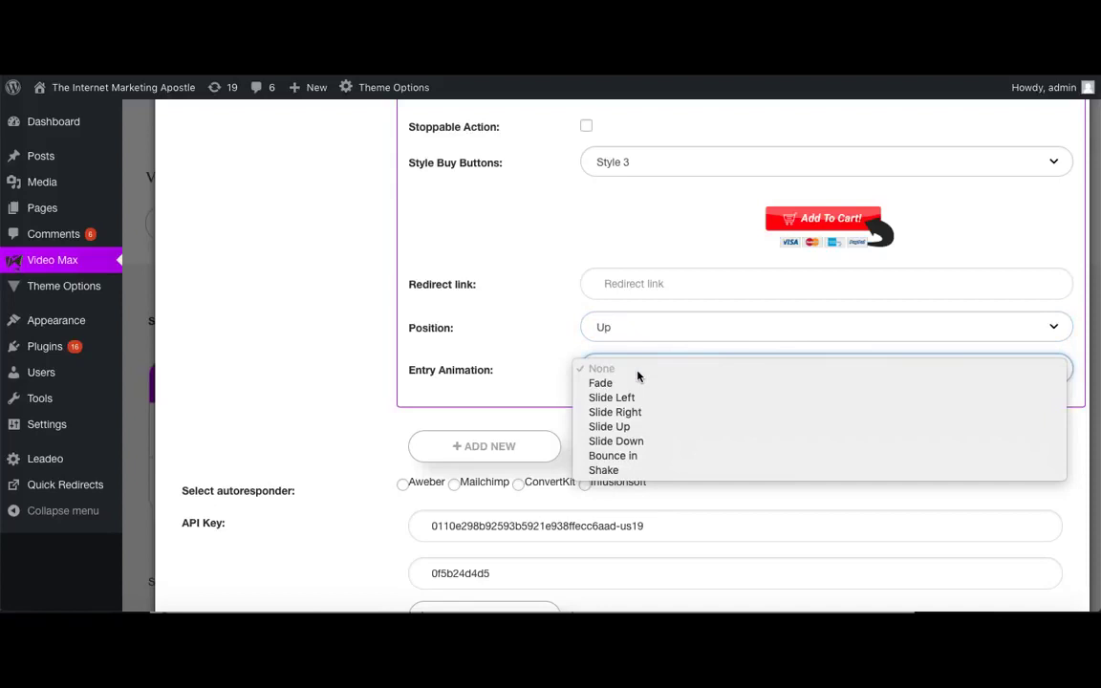
left_click(627, 425)
left_click(625, 283)
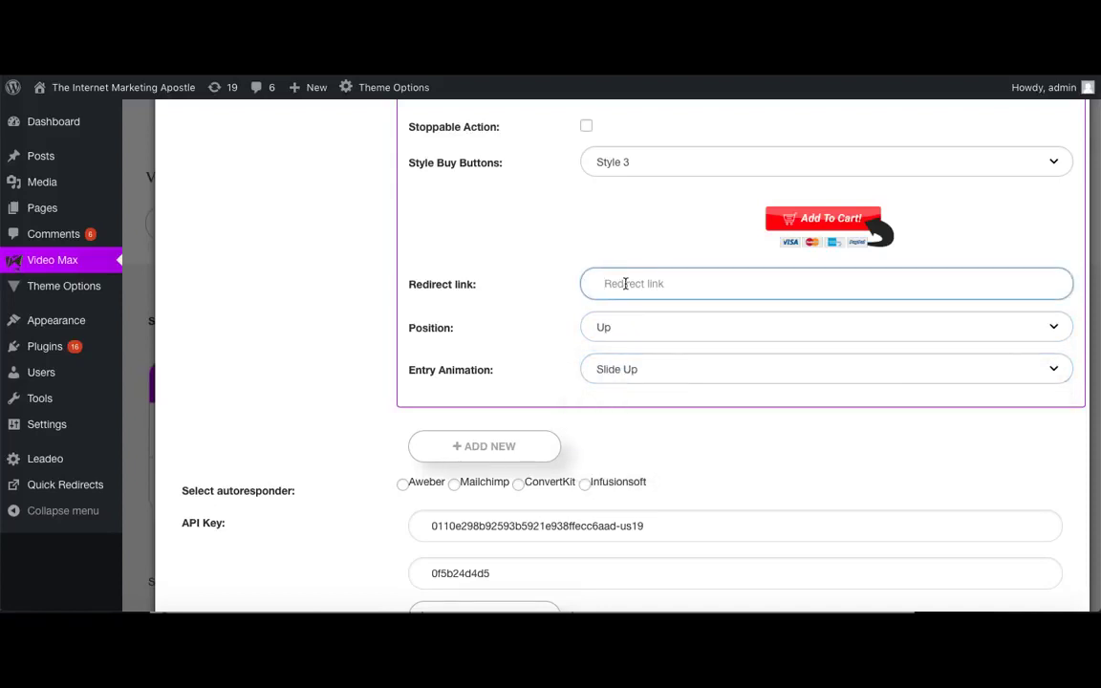
type("https://google.com")
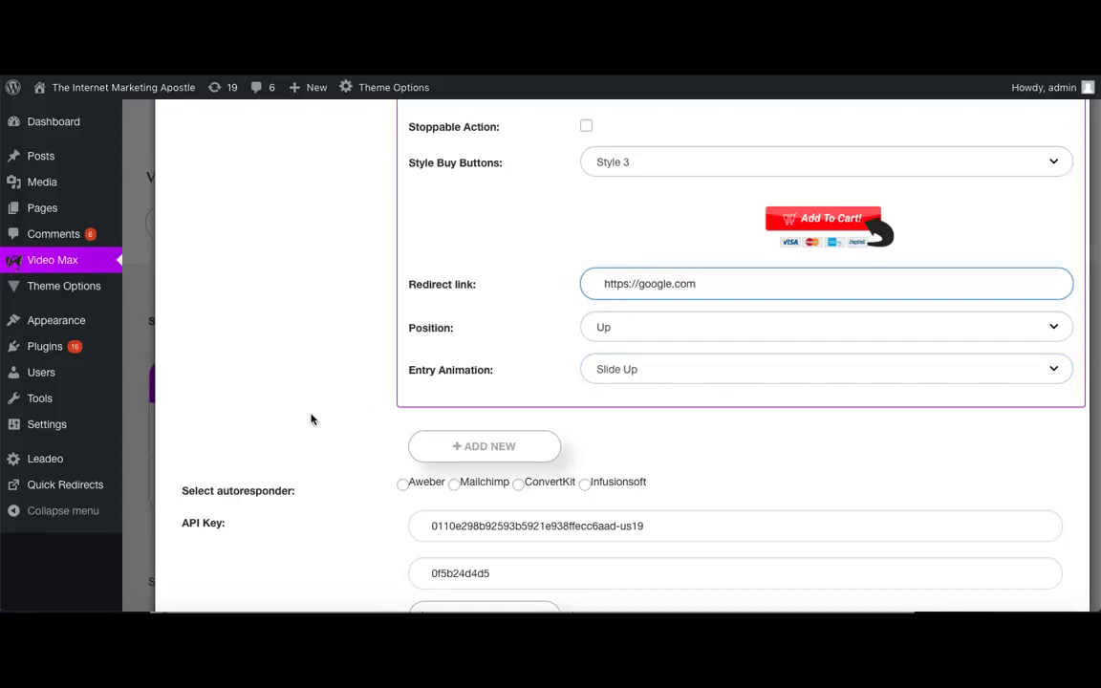
scroll(310, 418, "down", 2)
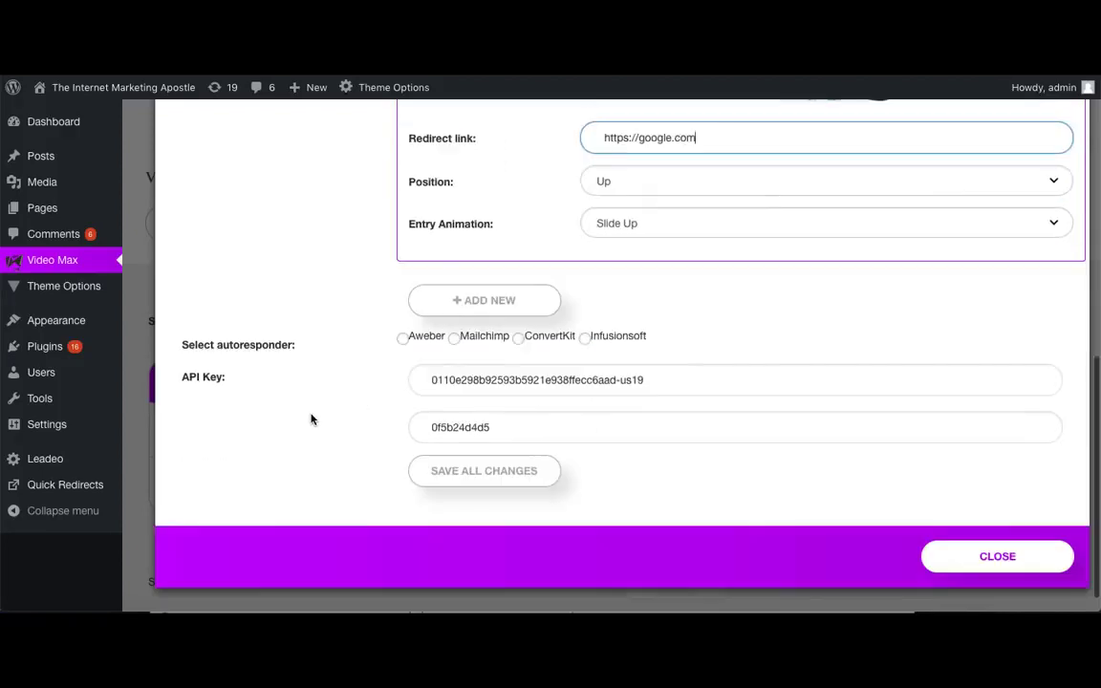
left_click(446, 472)
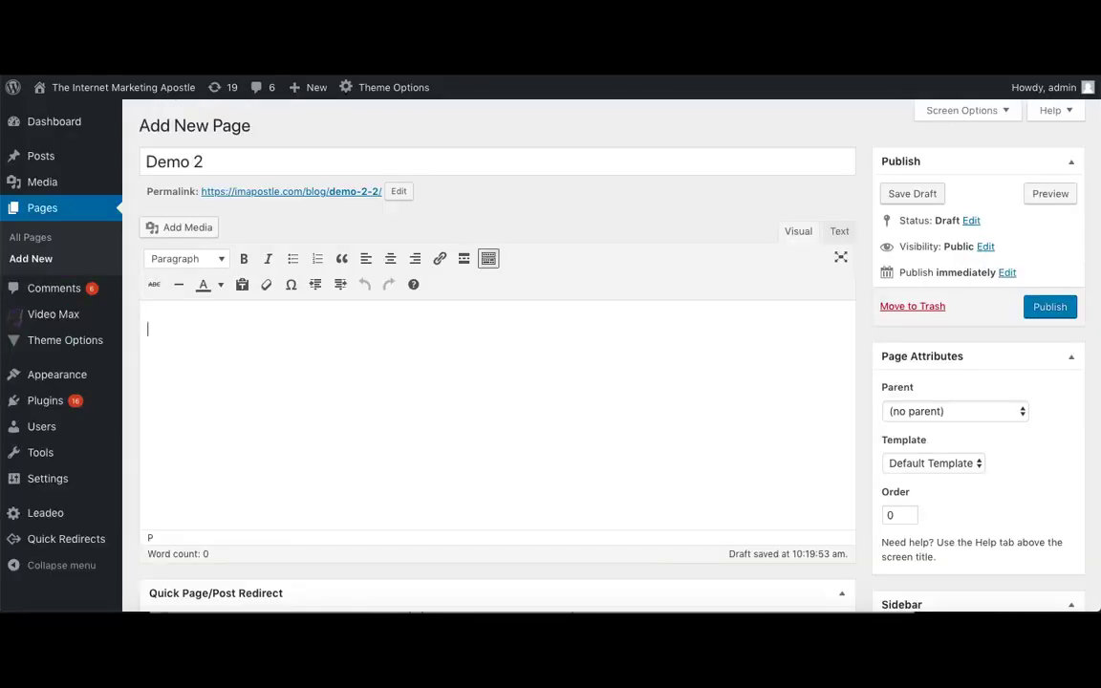
Embed the Demo 2 shortcode, confirm Add To Cart opens Google, then skip the overlay.
key("ctrl+v")
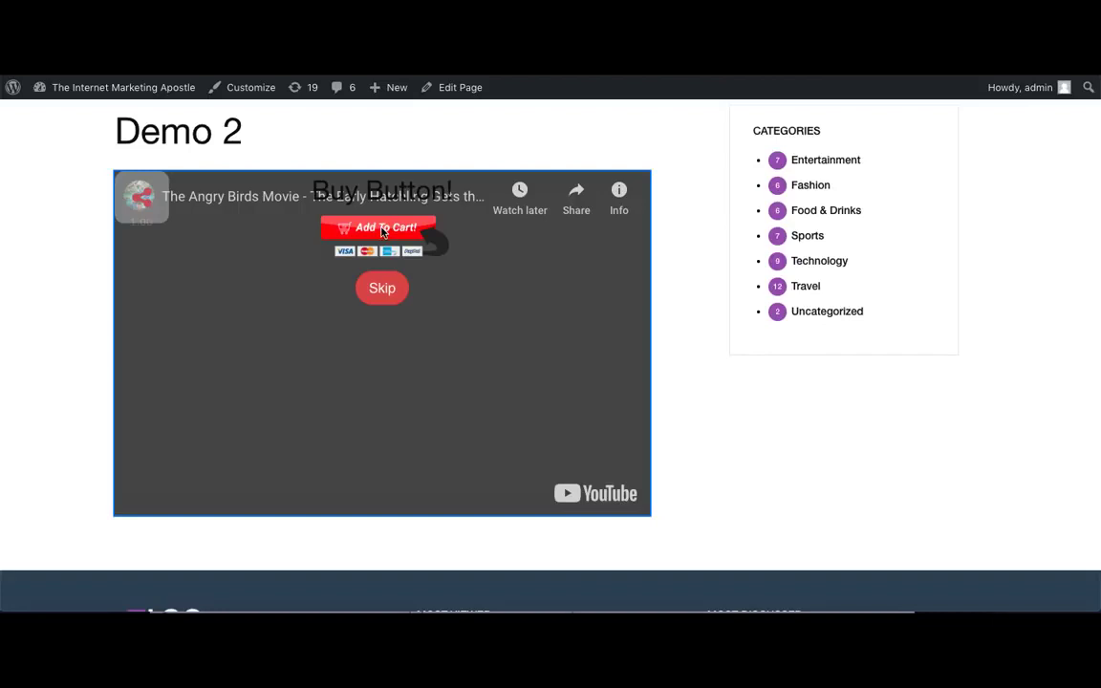
left_click(383, 230)
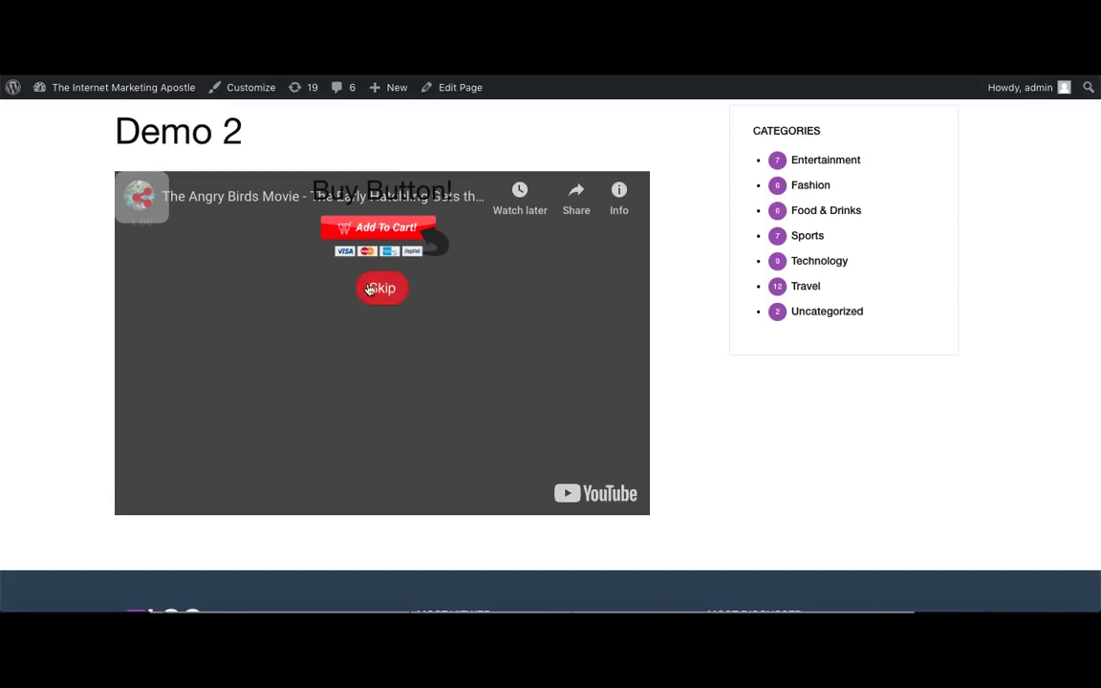
left_click(369, 288)
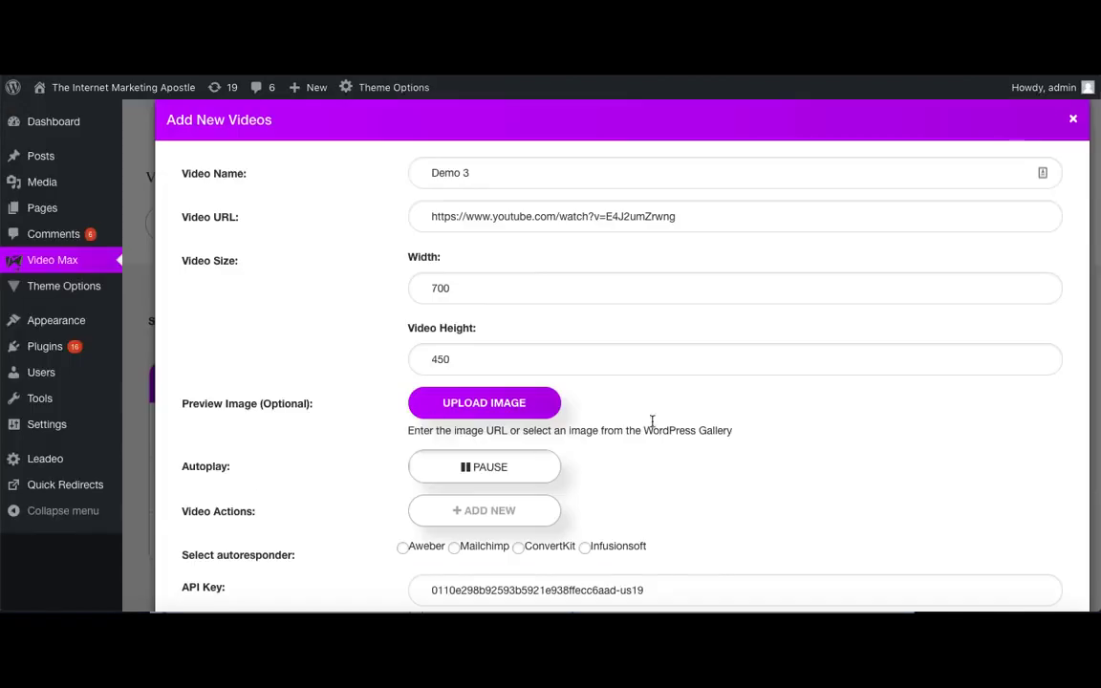
Add a Share Buttons action shown after a delay in seconds, including Facebook.
scroll(631, 520, "down", 3)
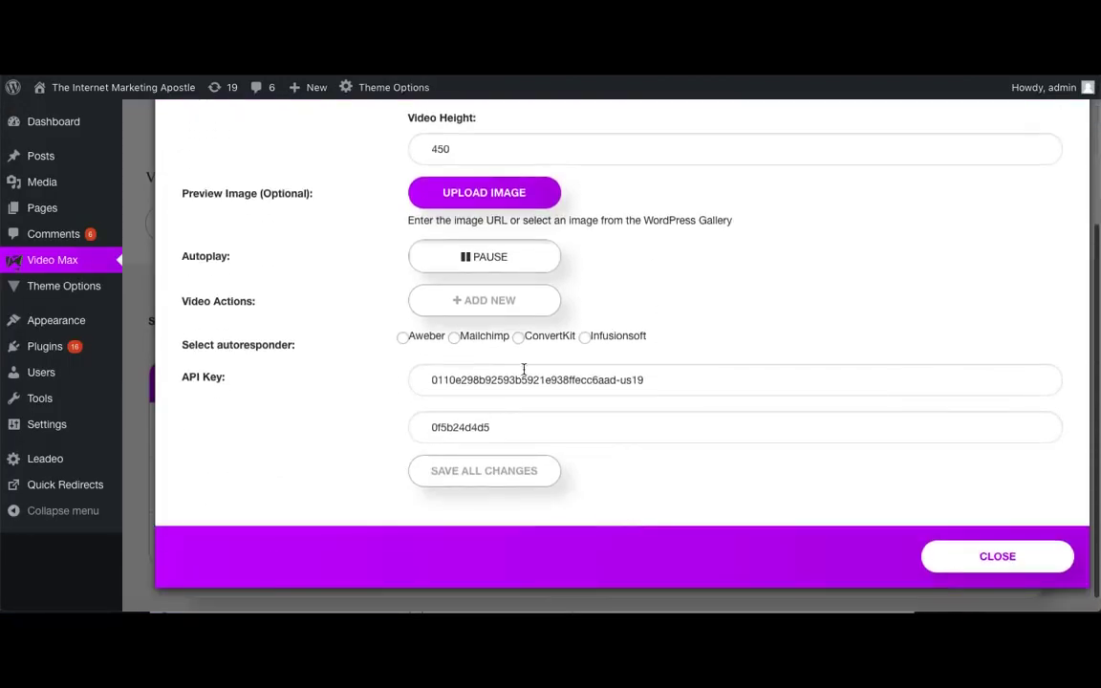
left_click(470, 304)
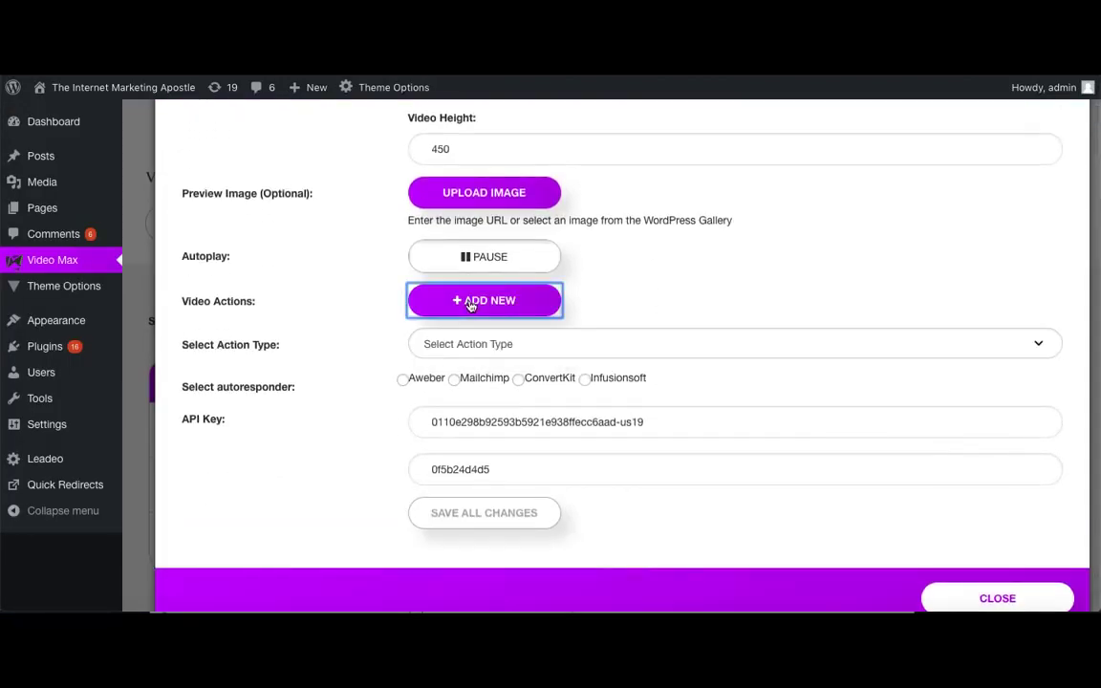
left_click(568, 346)
left_click(557, 386)
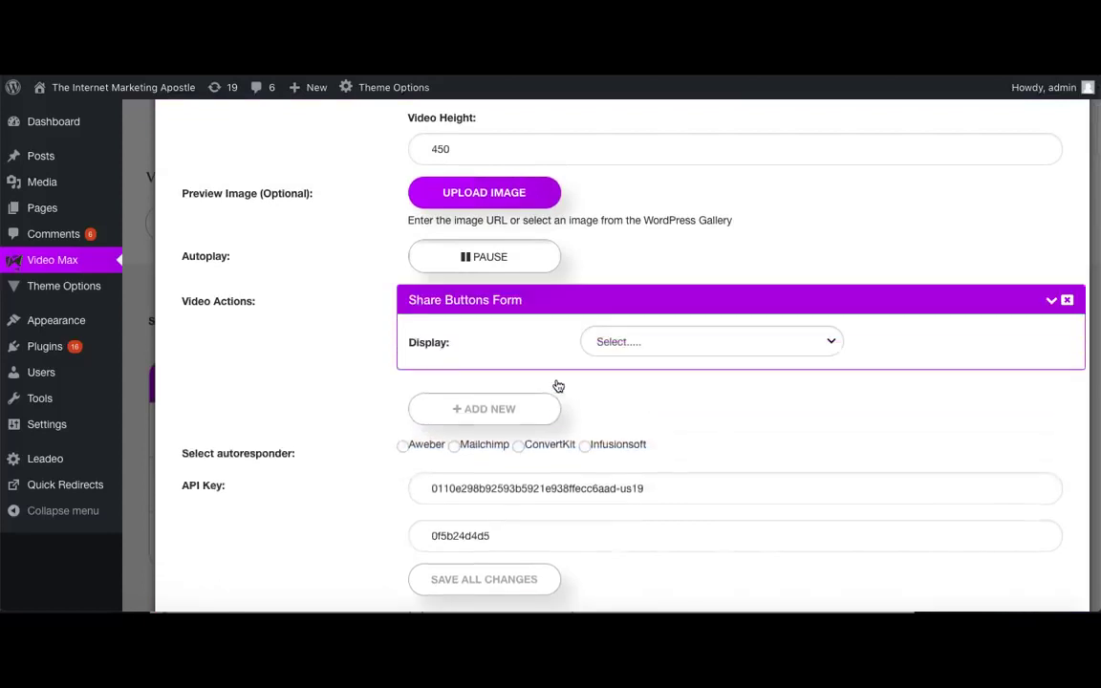
left_click(667, 342)
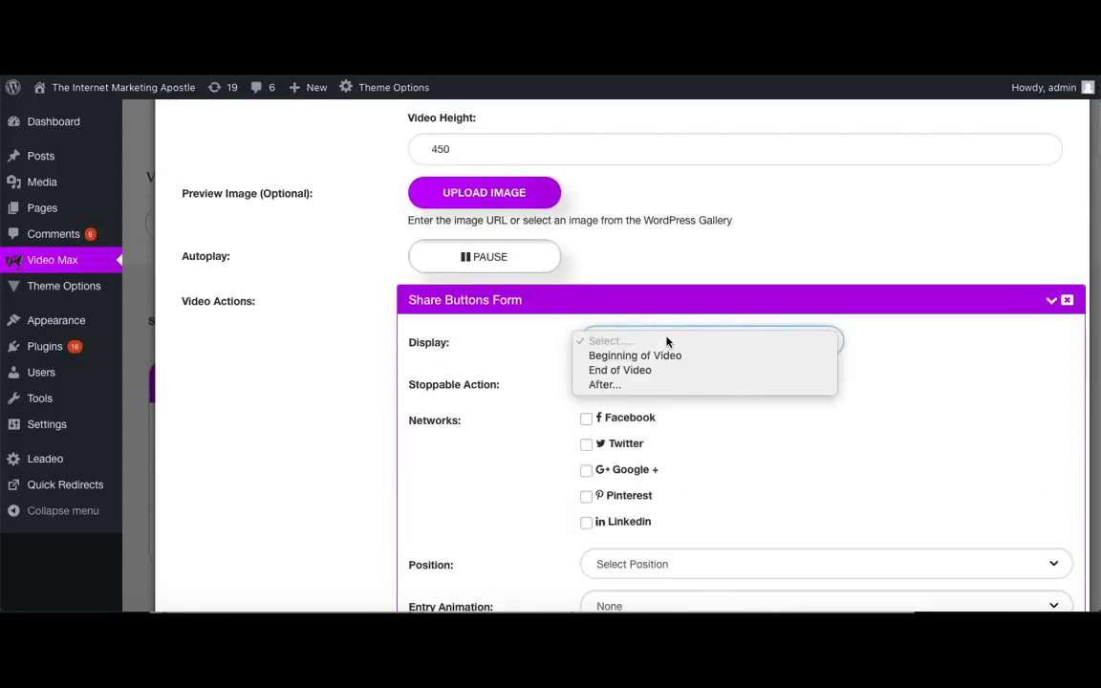
left_click(656, 387)
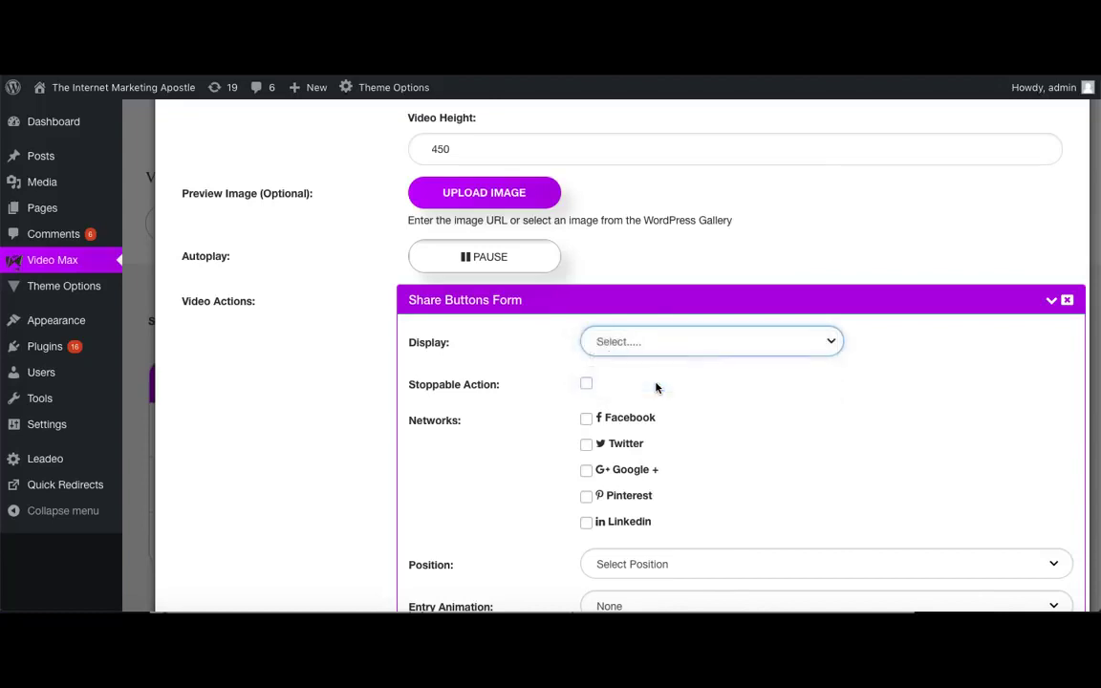
scroll(696, 465, "down", 2)
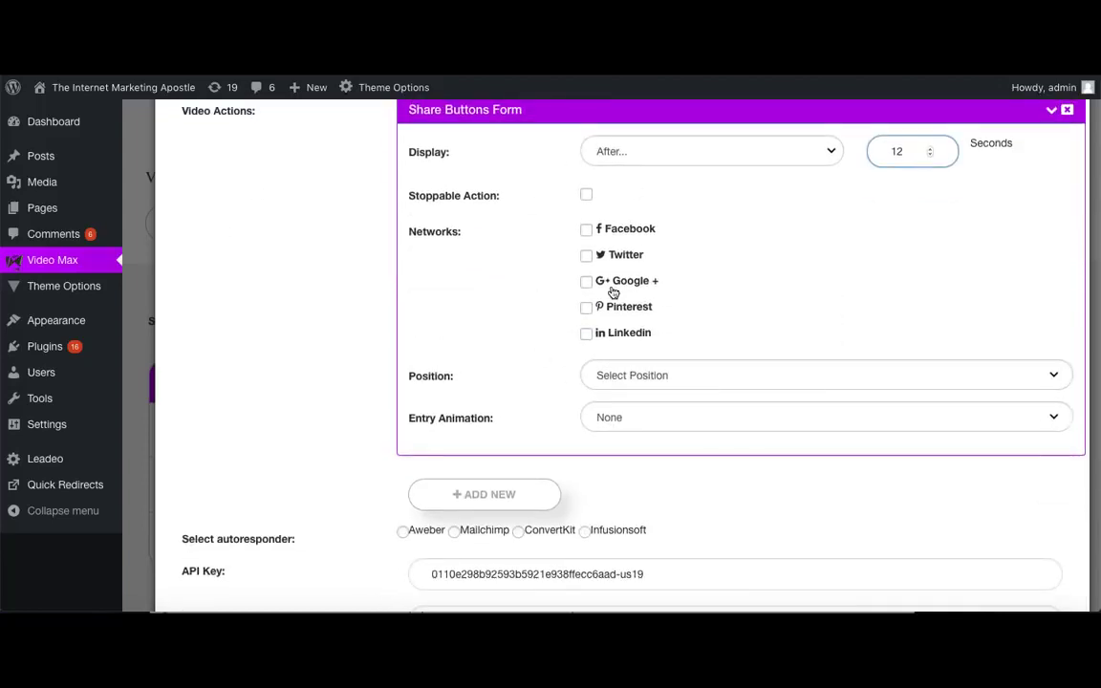
left_click(587, 231)
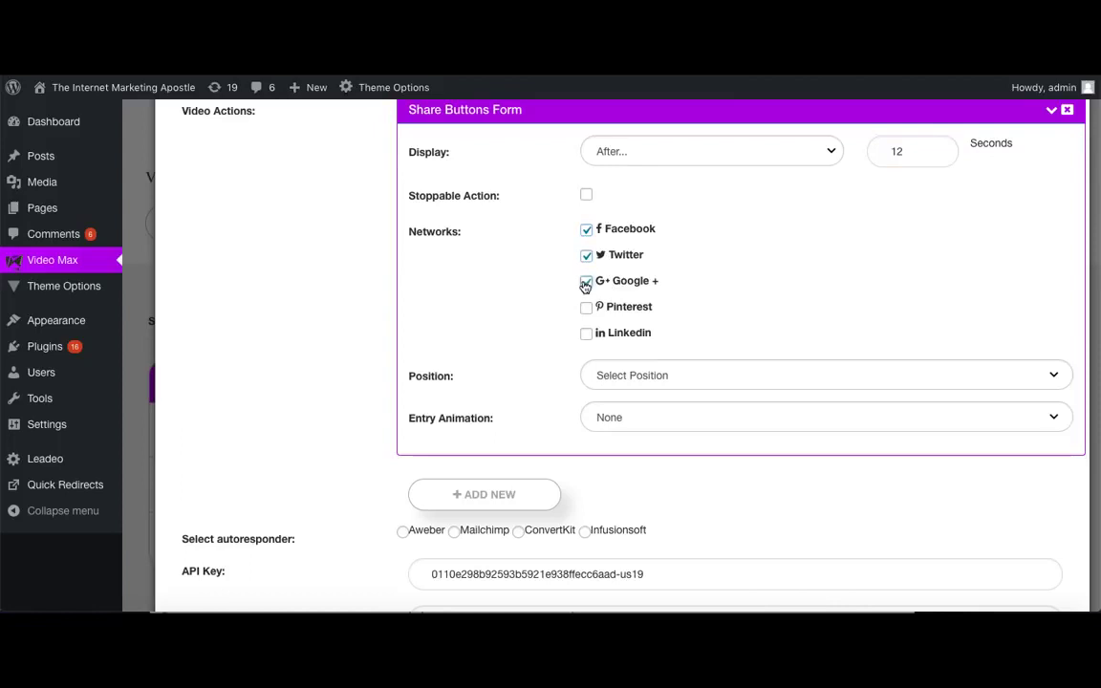
Place the share buttons Down with a Slide Down animation and save Demo 3.
left_click(671, 377)
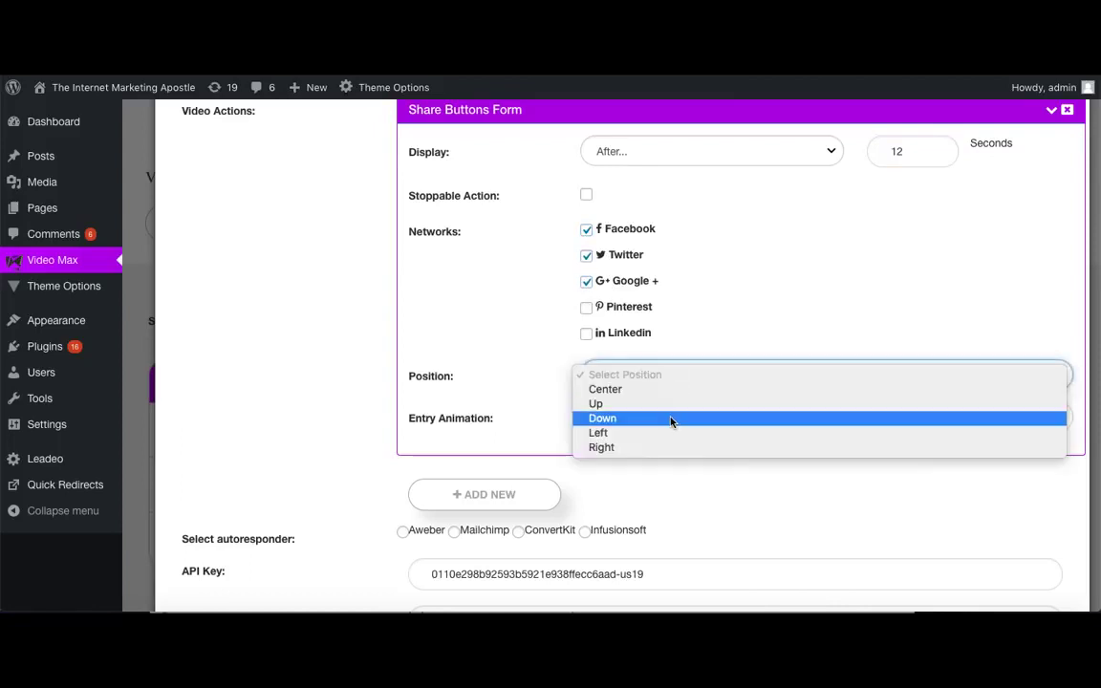
left_click(669, 419)
left_click(662, 420)
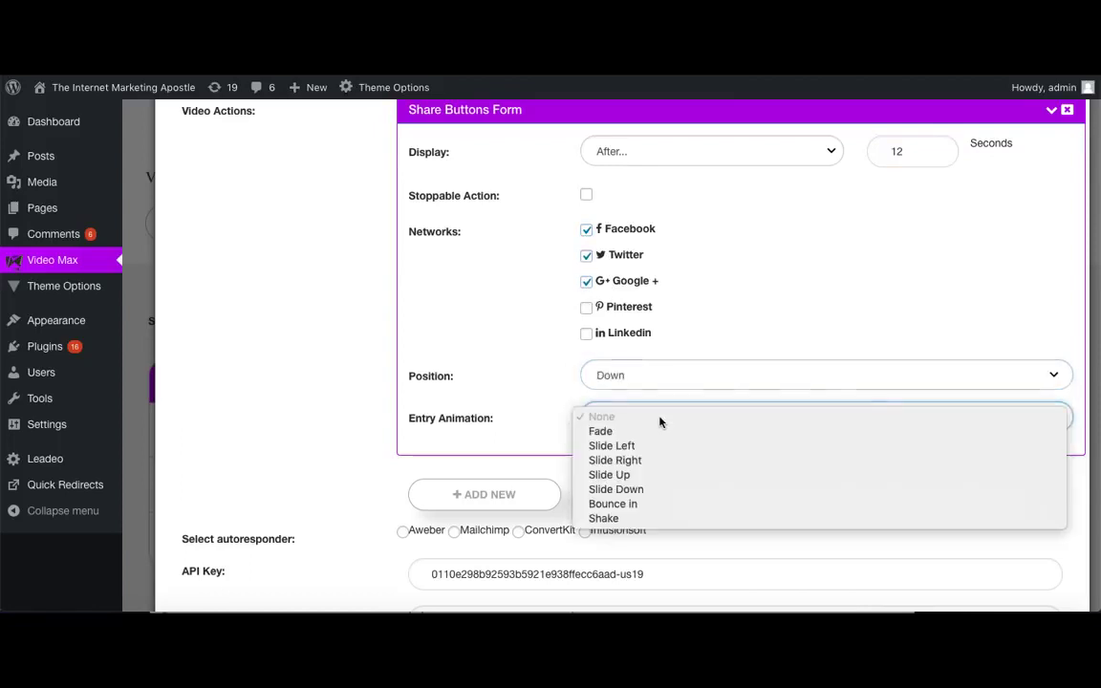
left_click(660, 490)
scroll(372, 492, "down", 2)
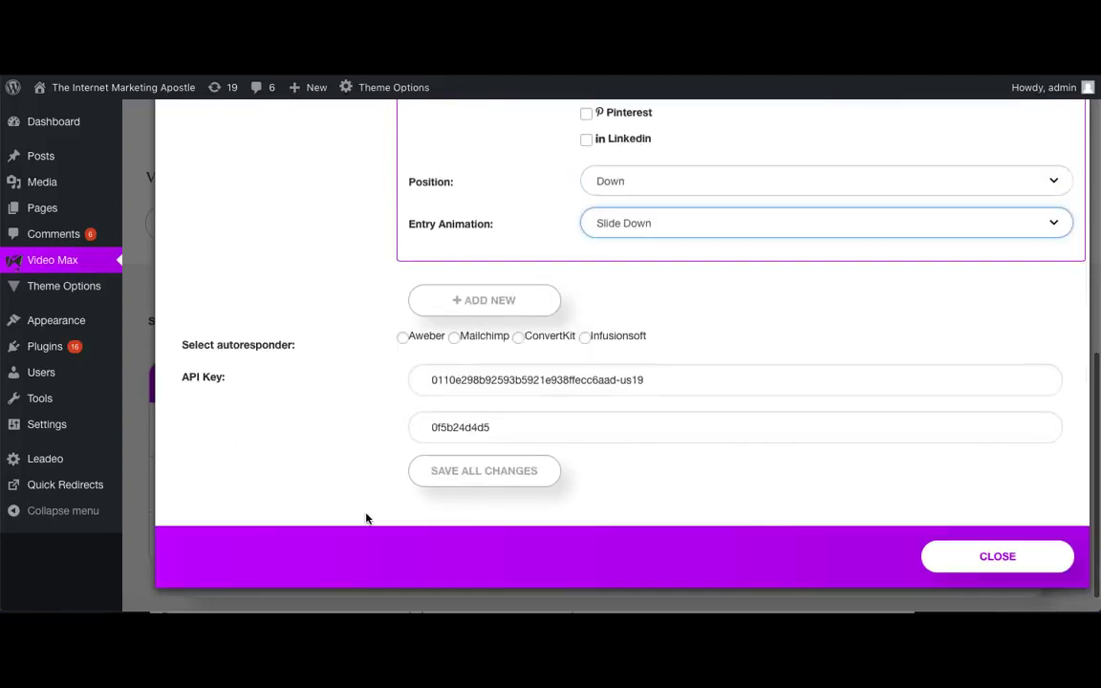
left_click(468, 477)
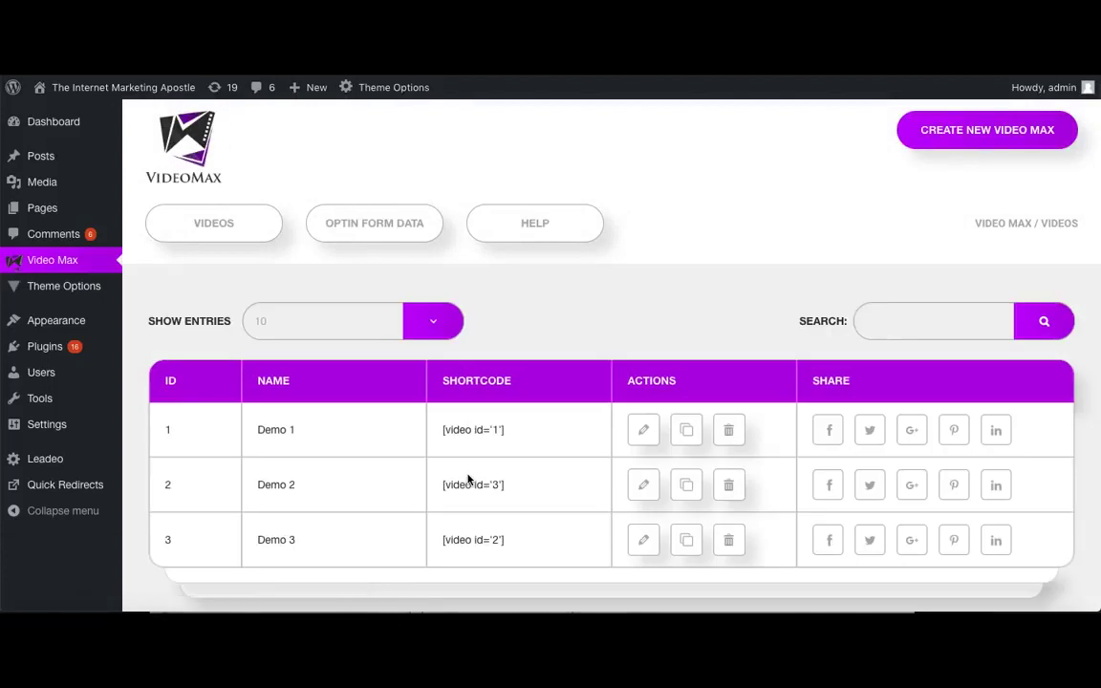
Copy the Demo 3 shortcode, play the Demo 3 video, and skip its Share this! overlay.
left_click_drag(513, 544, 438, 542)
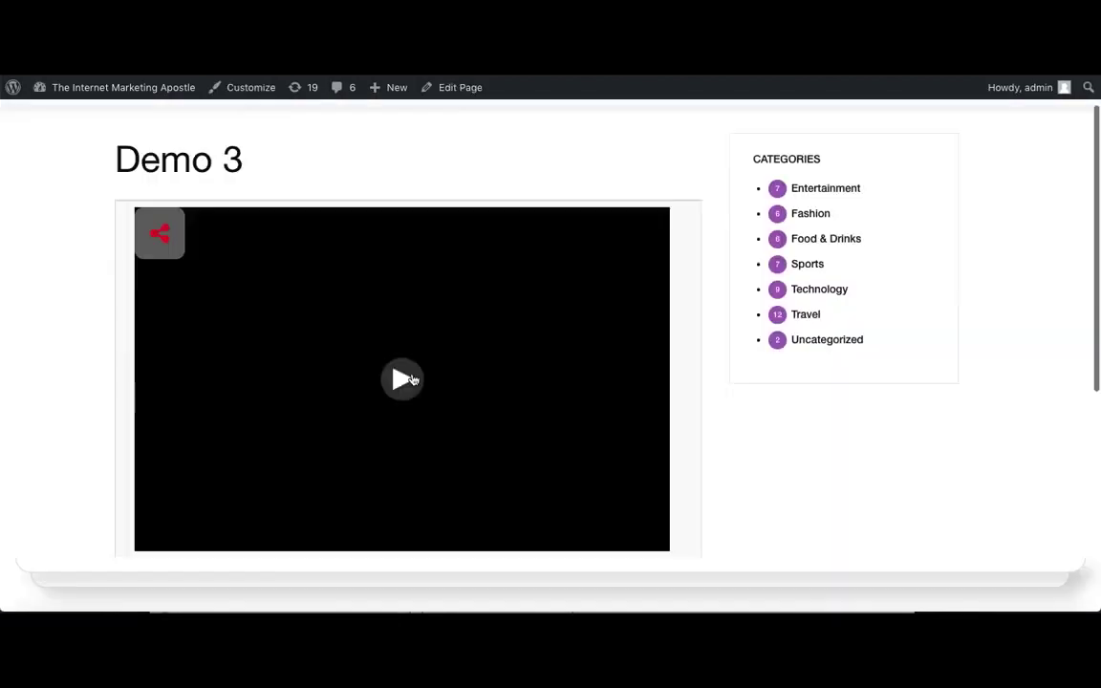
left_click(403, 379)
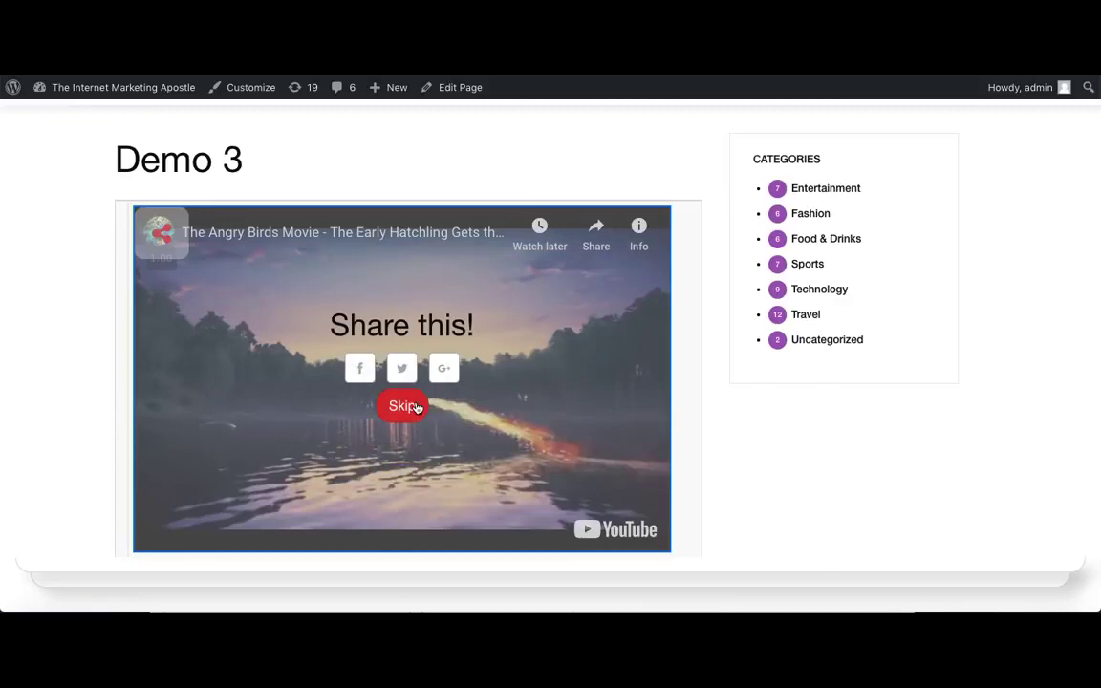
left_click(403, 406)
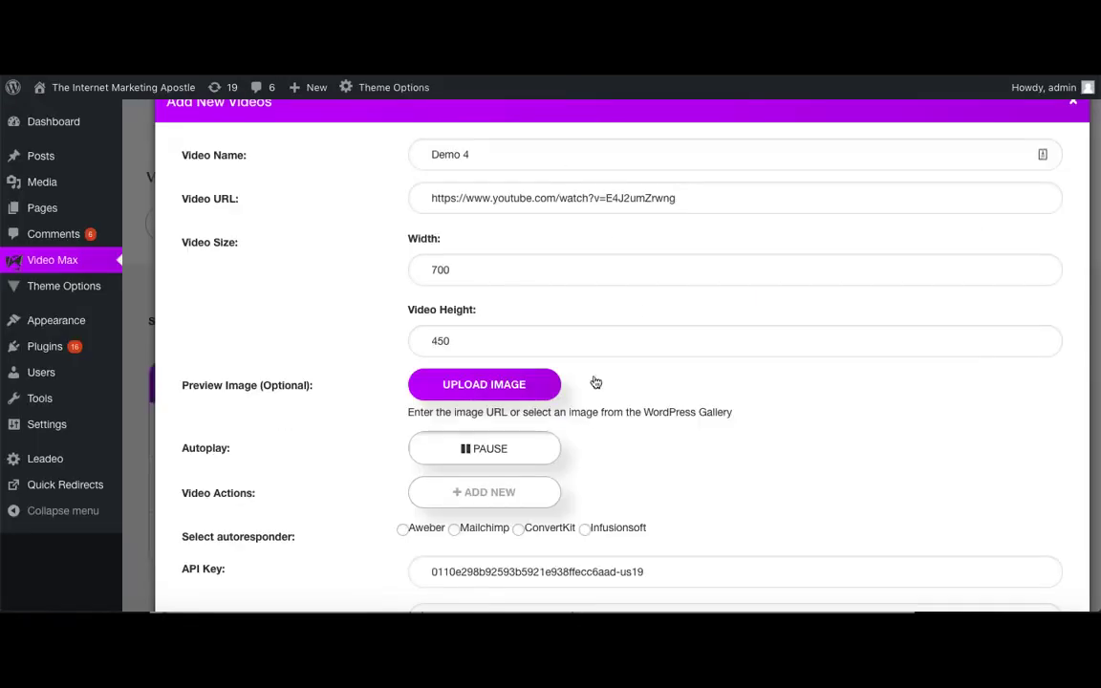
Add a Call To Action shown at the video's beginning with text 'Call to action'.
scroll(640, 466, "down", 1)
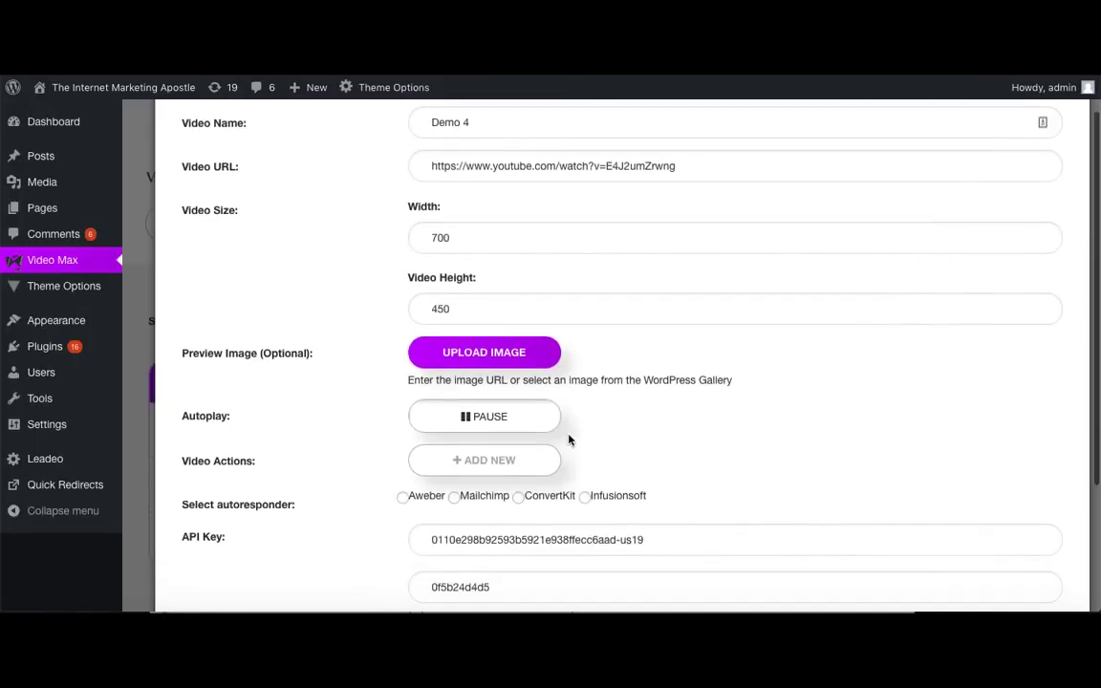
left_click(487, 461)
left_click(540, 507)
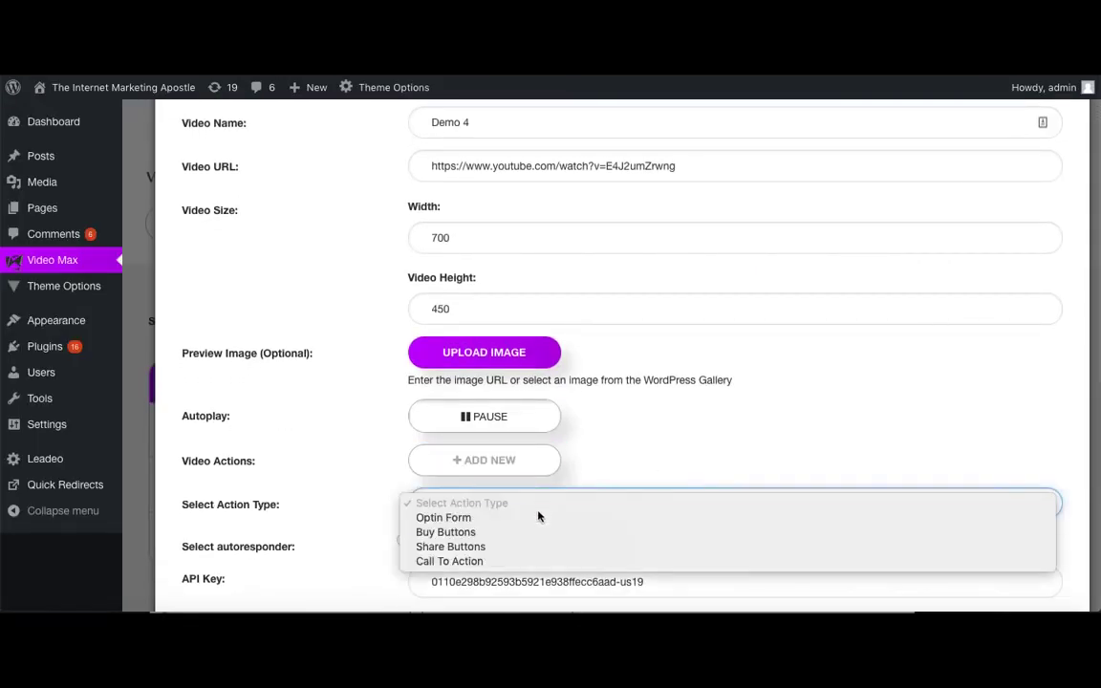
left_click(498, 561)
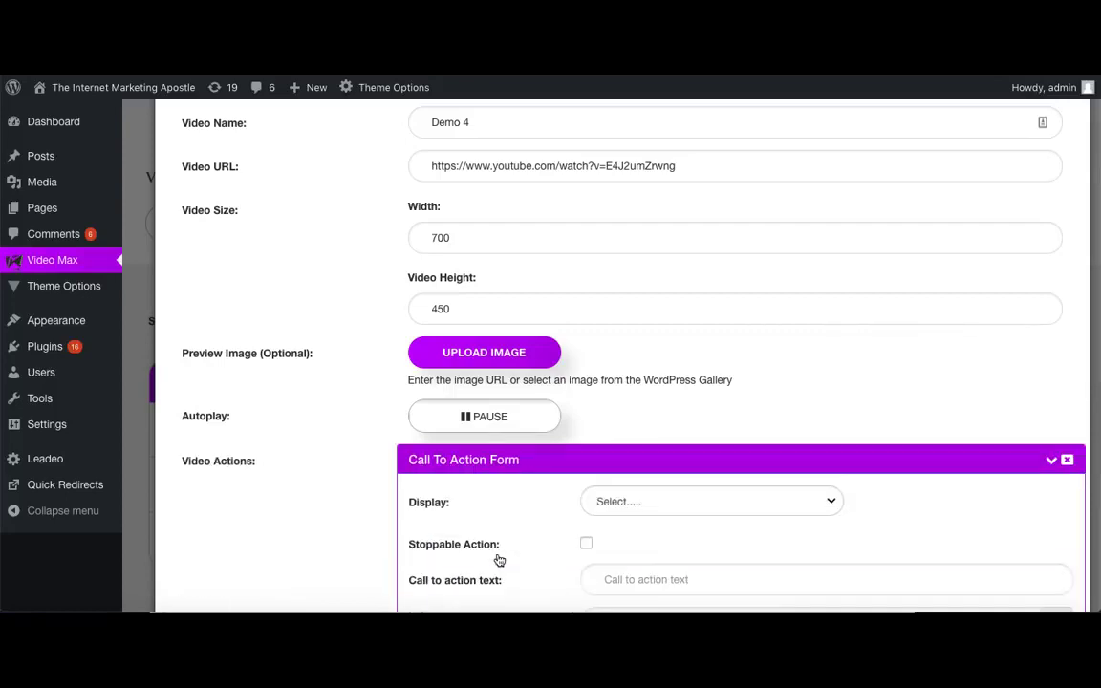
scroll(498, 560, "down", 5)
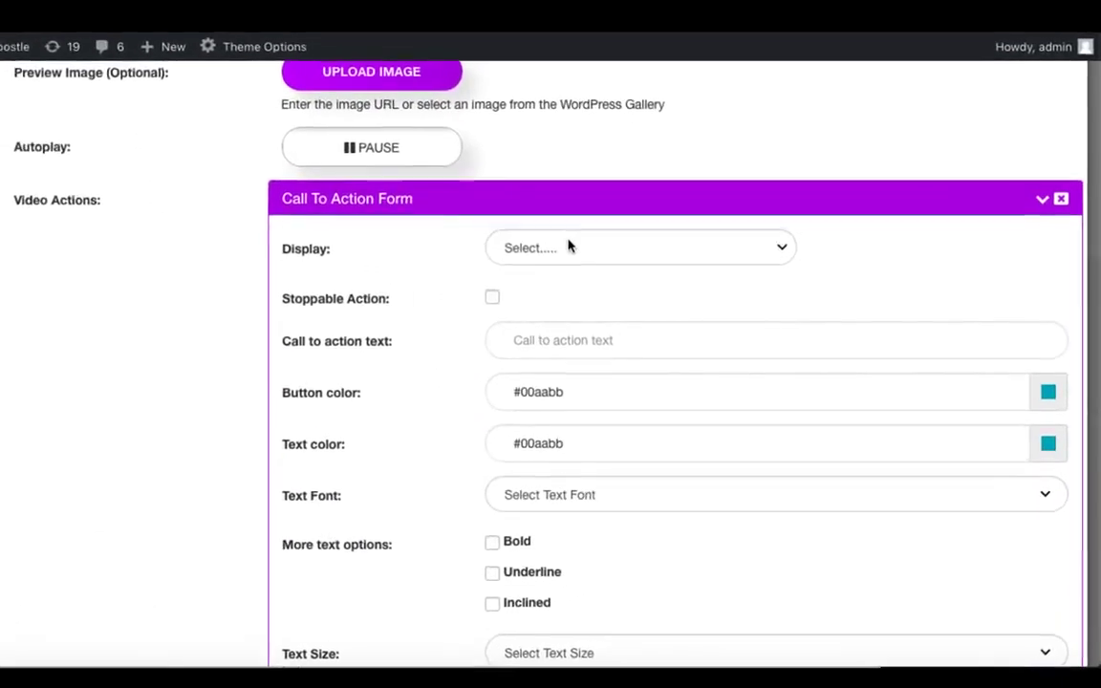
left_click(568, 246)
left_click(548, 261)
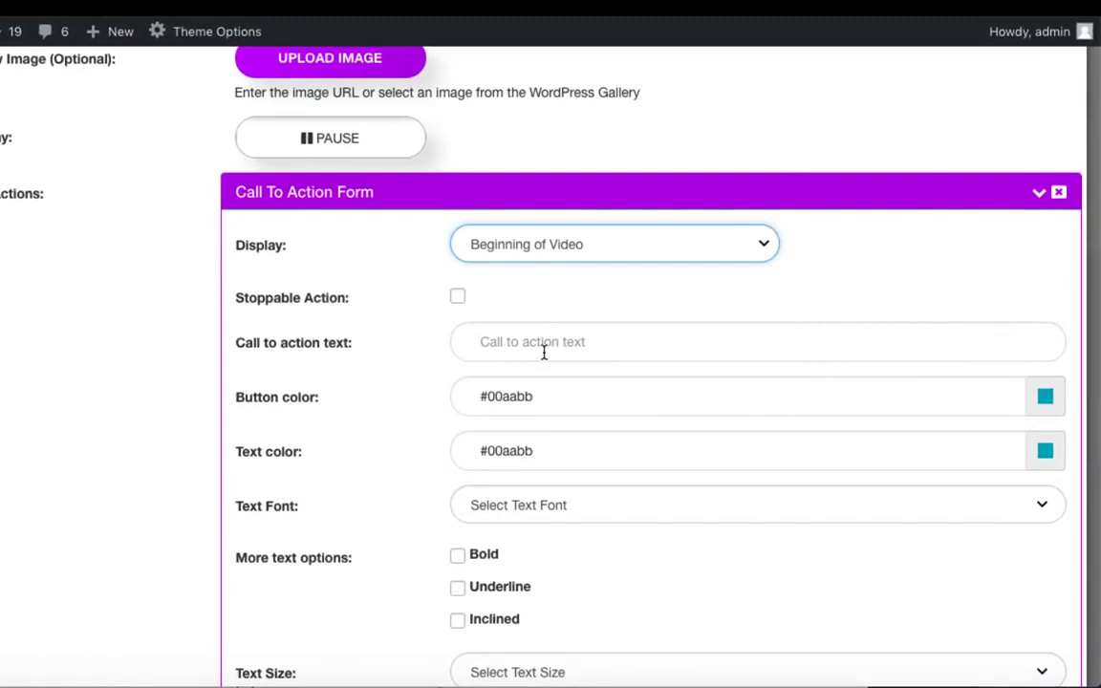
left_click(574, 342)
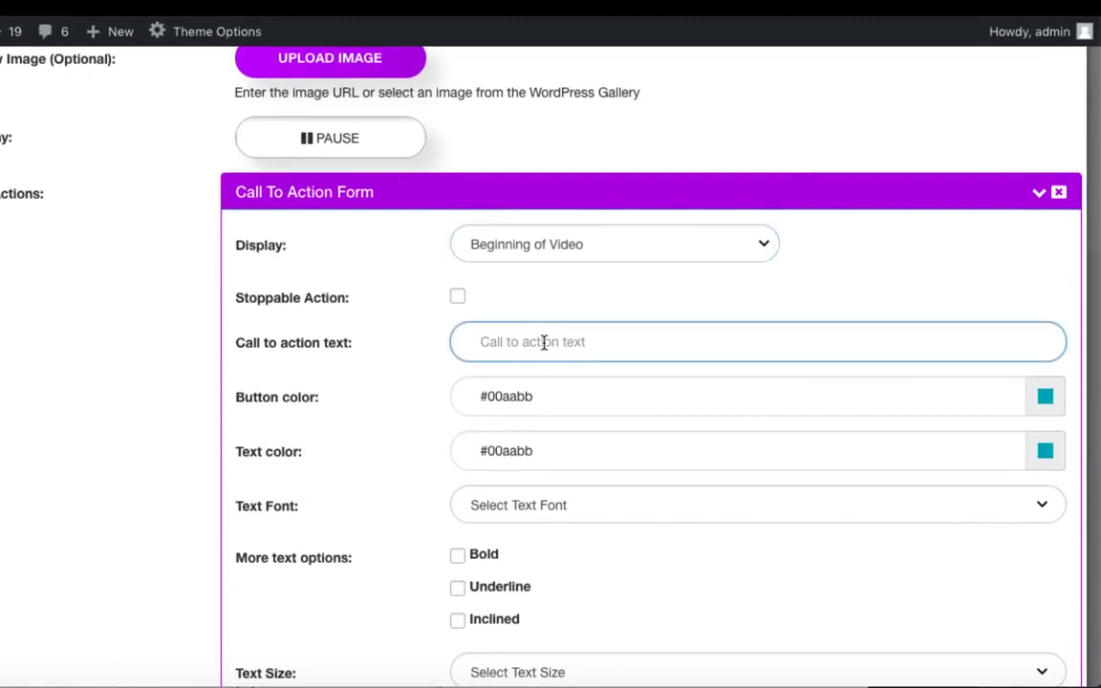
type("Call to action")
Set the button colour to teal #13808f and the text colour to #a81148.
left_click(1046, 398)
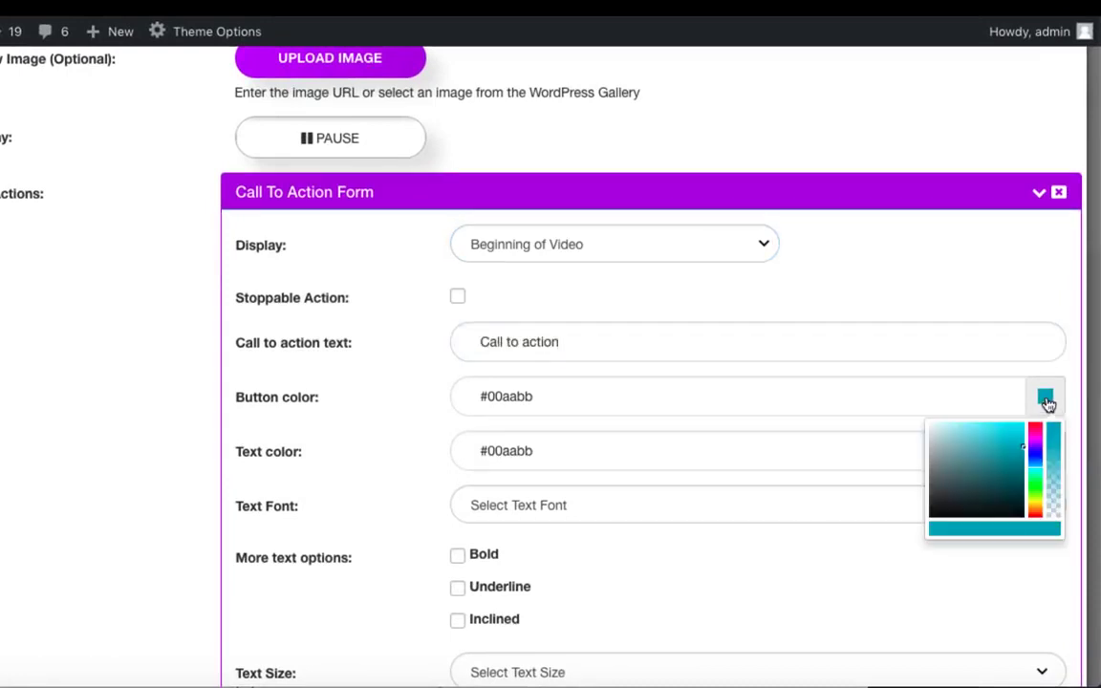
left_click(1036, 504)
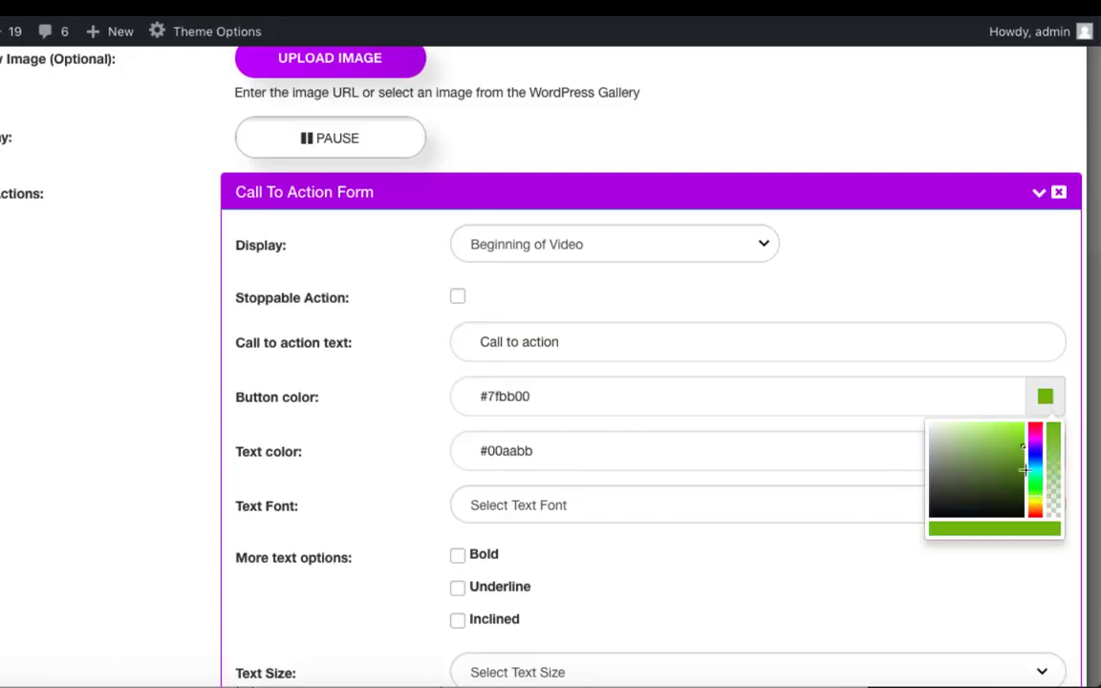
left_click(1035, 508)
left_click(1035, 461)
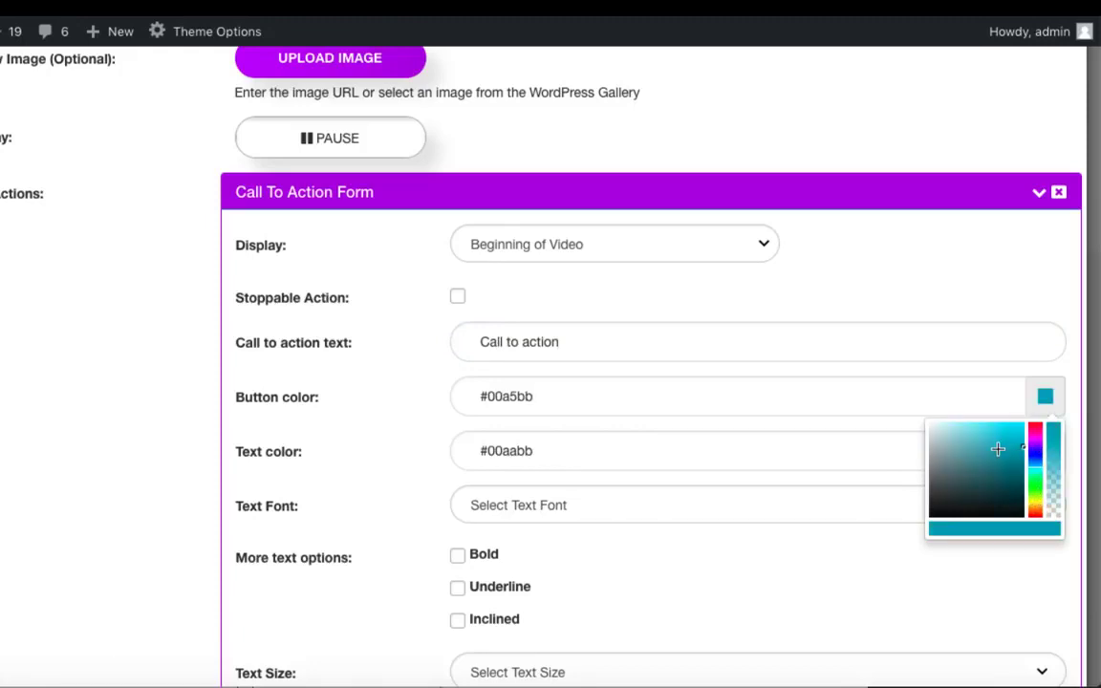
left_click(1012, 464)
left_click(816, 455)
left_click(1045, 451)
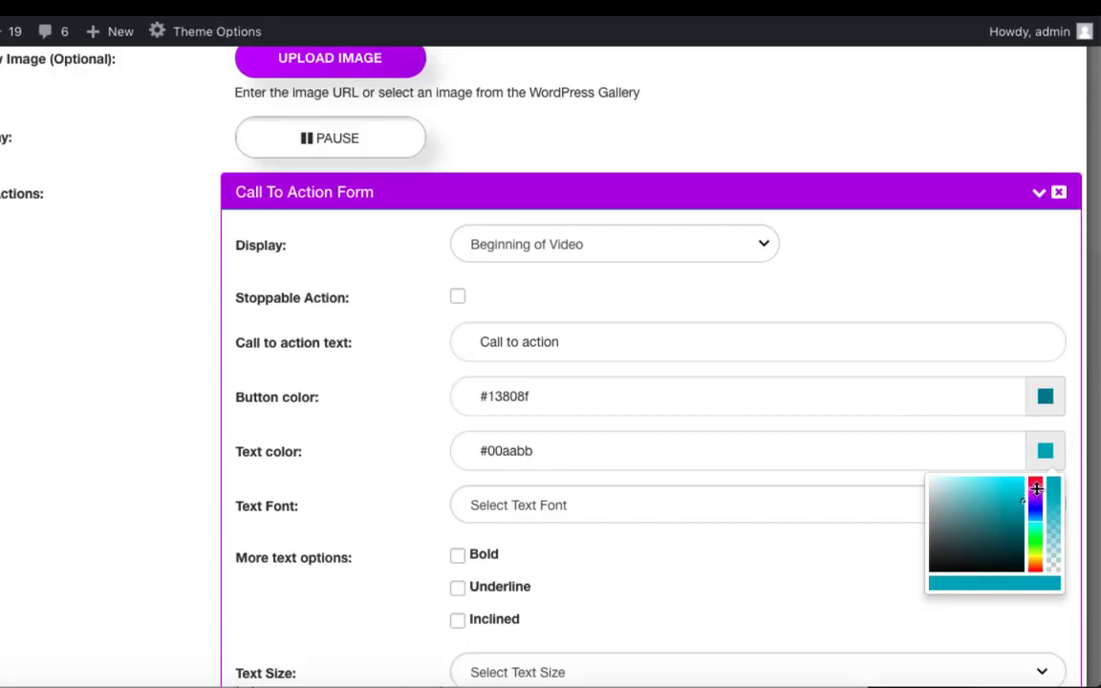
left_click(1036, 491)
left_click(1007, 508)
left_click(761, 584)
Format the call-to-action text as underlined Arial at 28px.
left_click(750, 504)
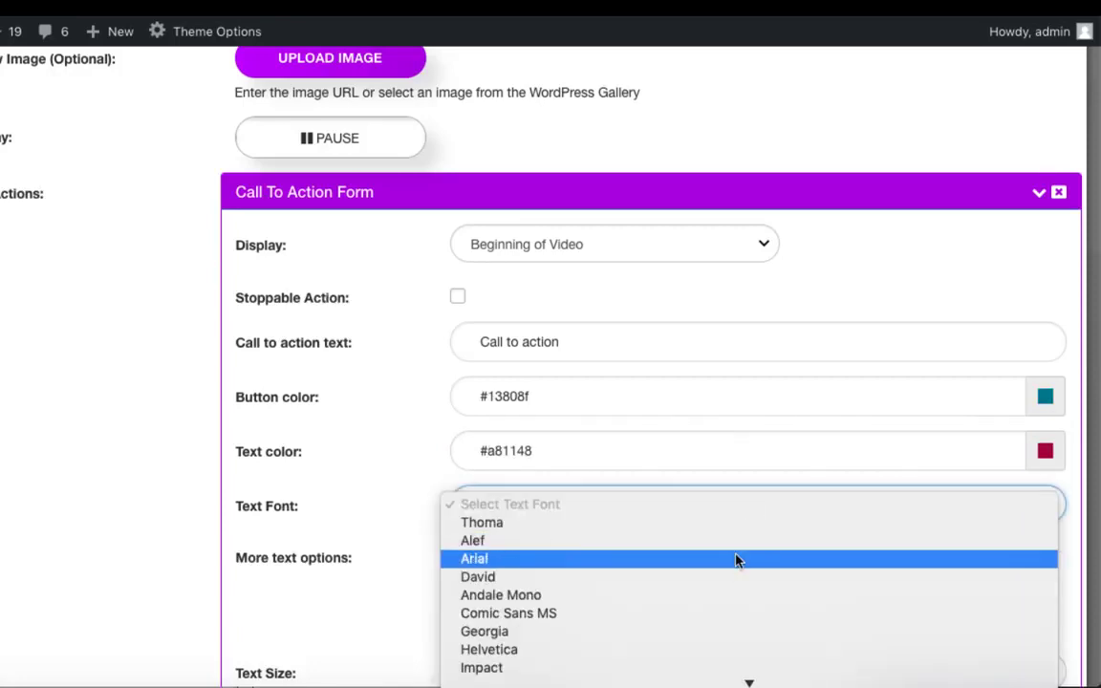
left_click(737, 560)
scroll(590, 584, "down", 2)
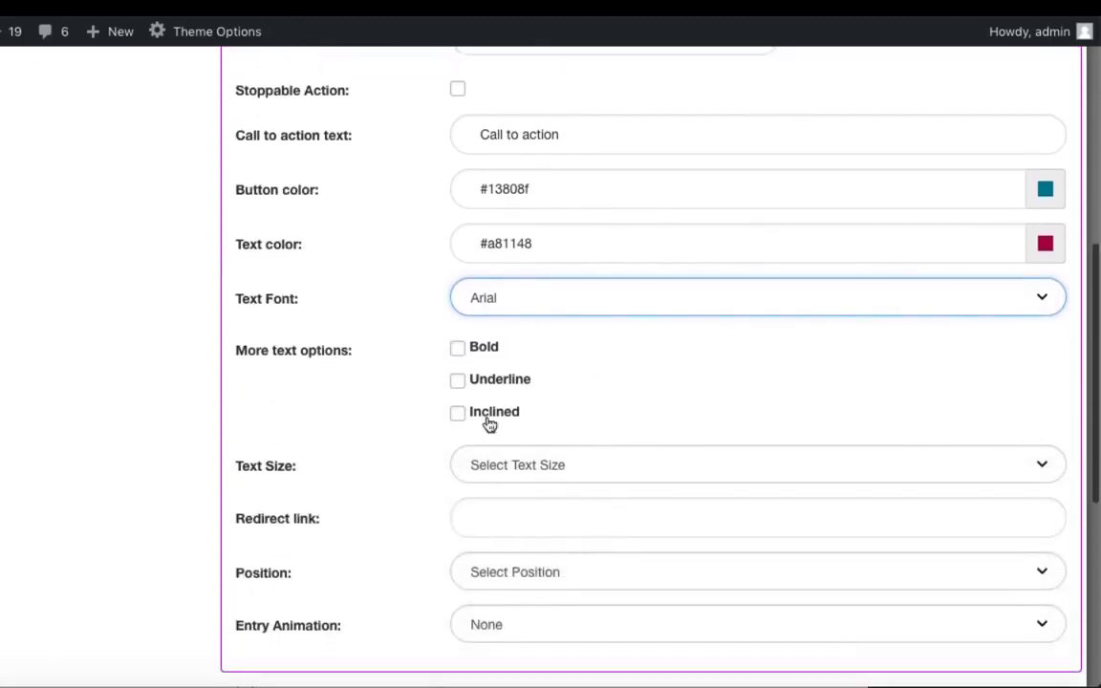
left_click(458, 381)
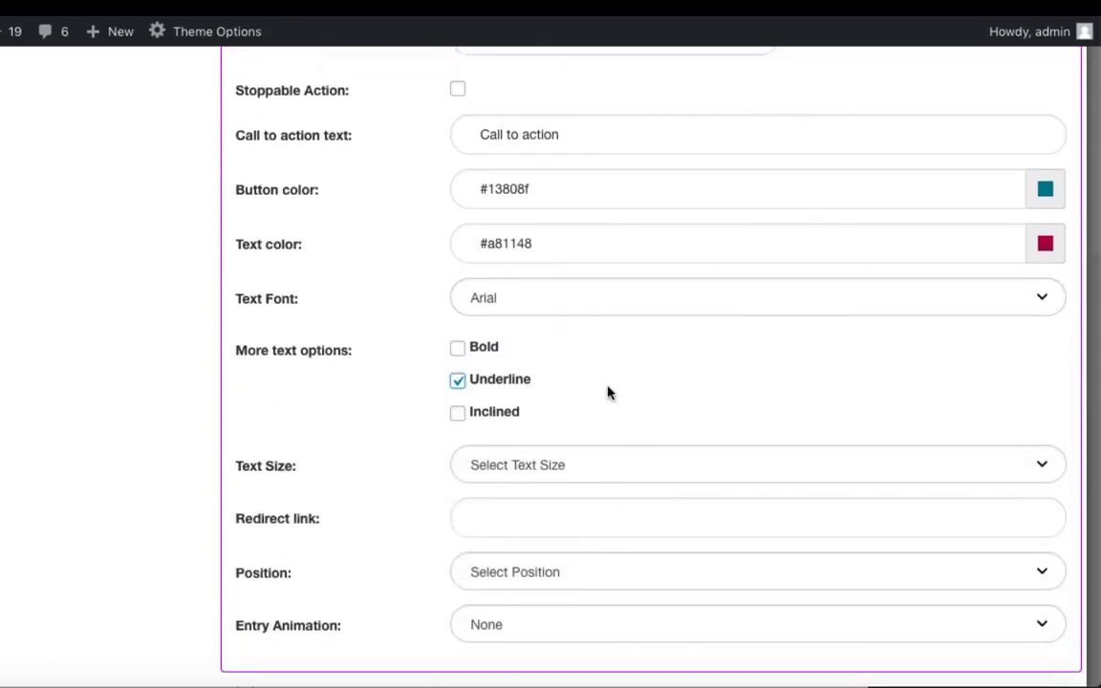
scroll(609, 393, "down", 2)
left_click(593, 300)
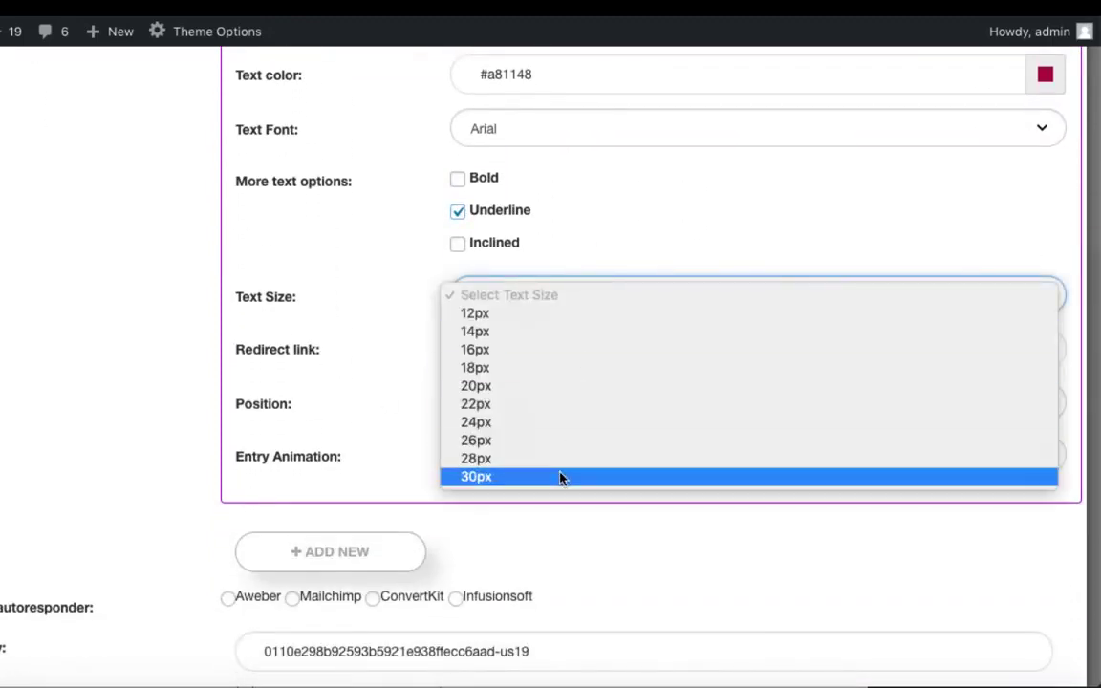
left_click(560, 459)
left_click(536, 336)
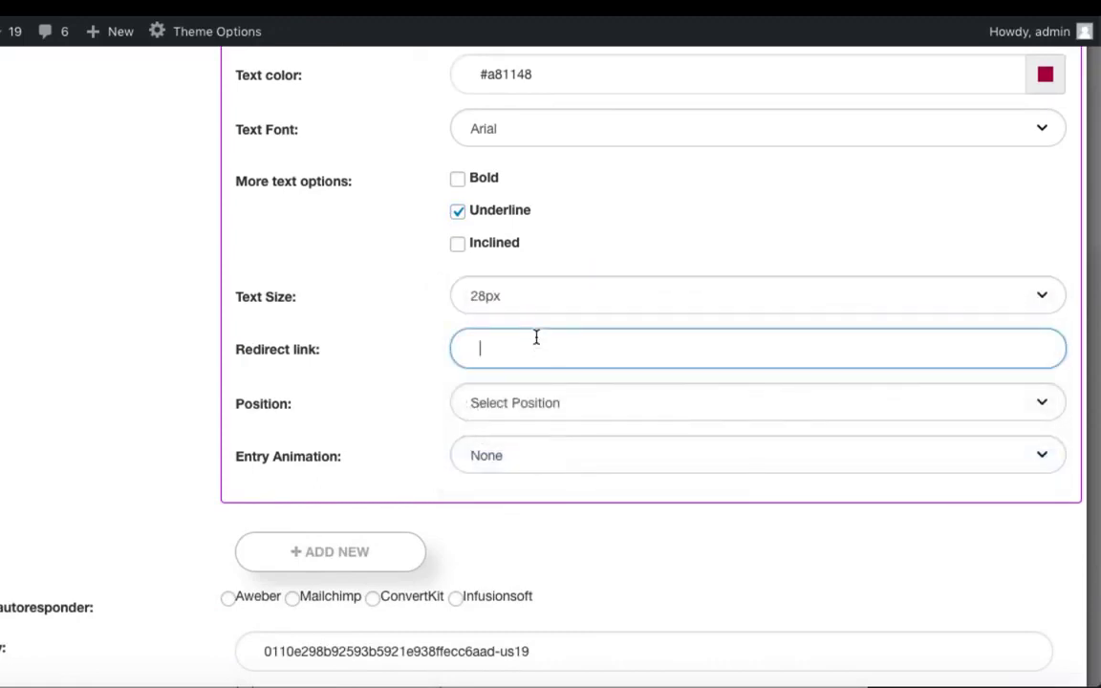
type("https://google.com")
left_click(622, 405)
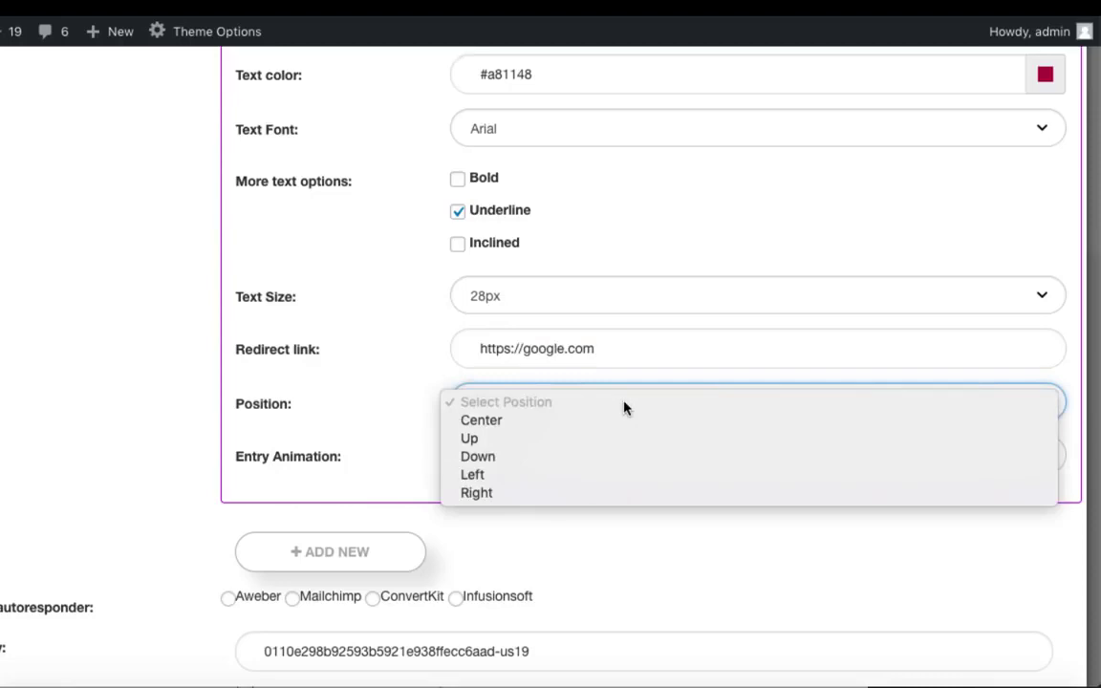
left_click(561, 421)
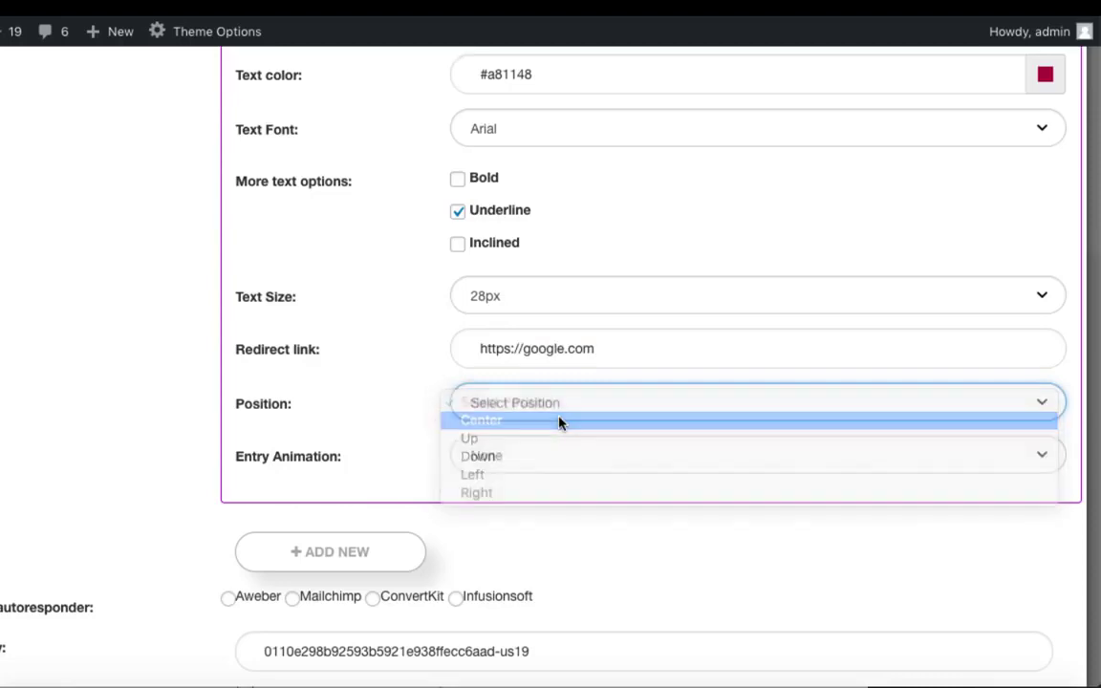
left_click(533, 470)
left_click(533, 472)
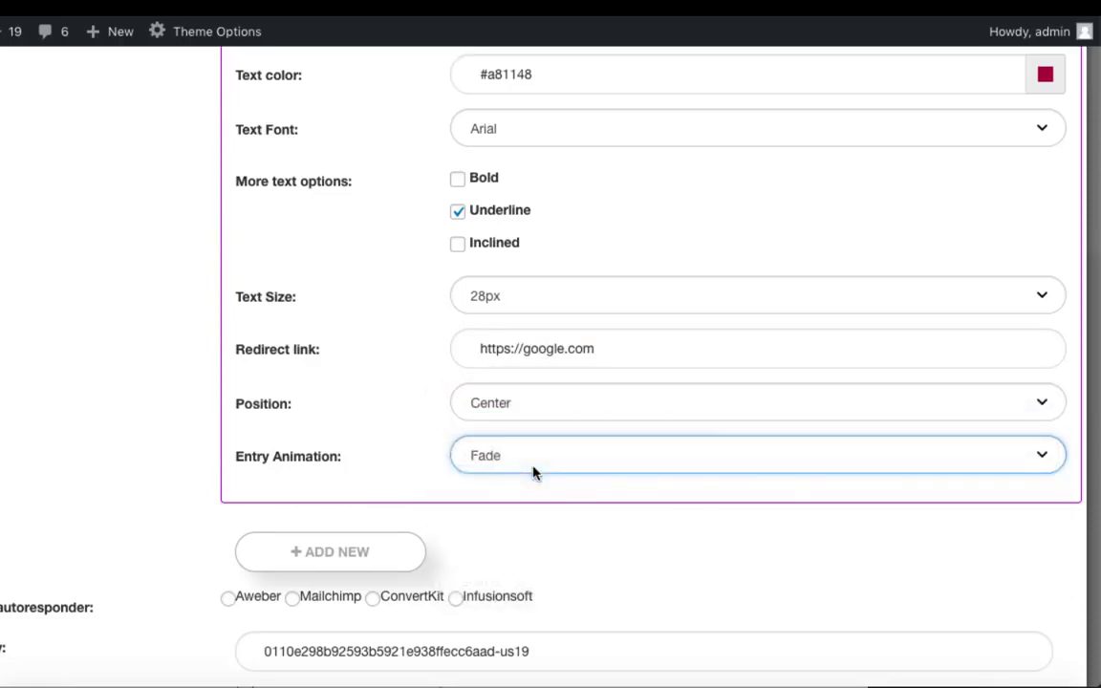
scroll(532, 567, "down", 3)
left_click(374, 511)
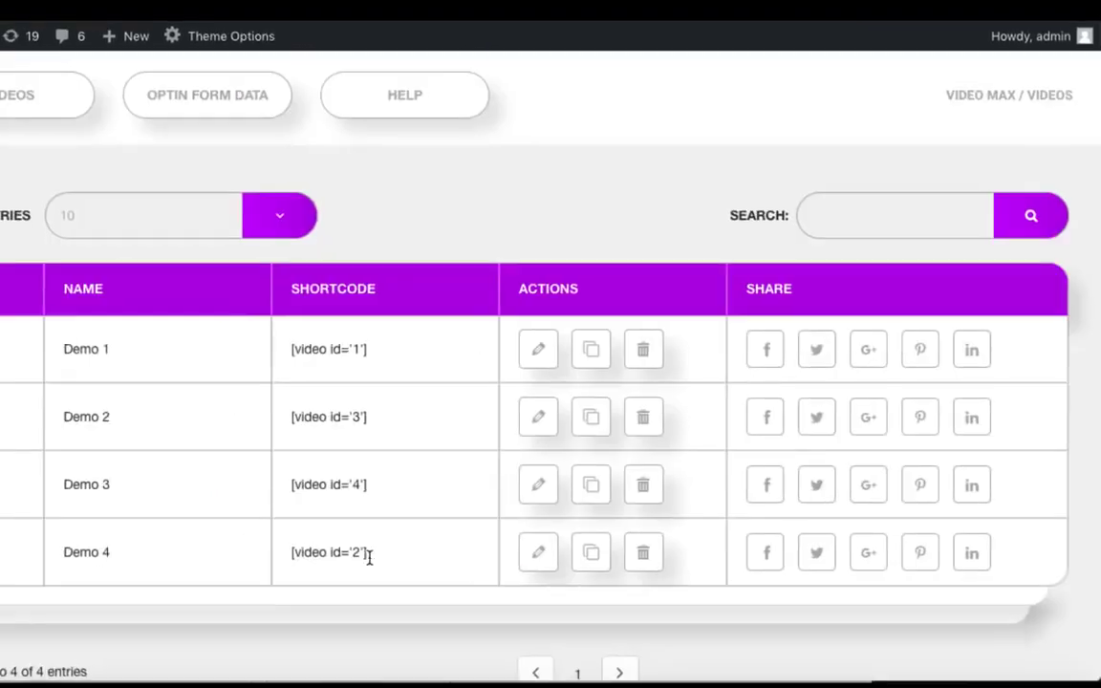
Copy the Demo 4 shortcode, play the video, check the Call To Action opens google.com, then skip it.
left_click_drag(369, 555, 408, 517)
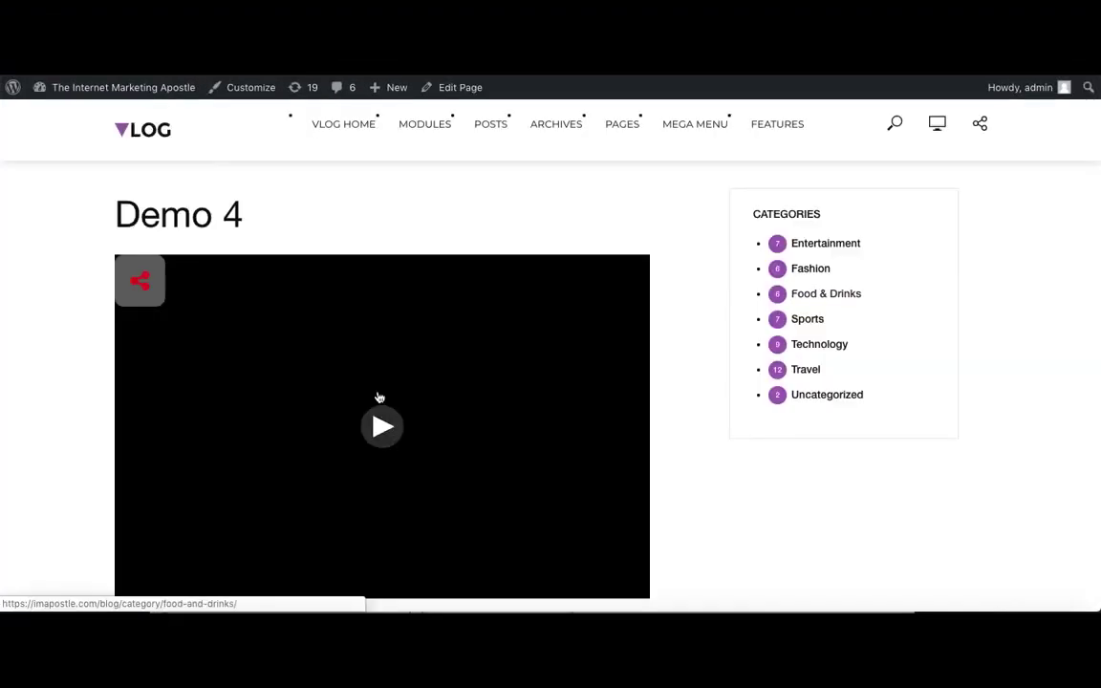
left_click(380, 425)
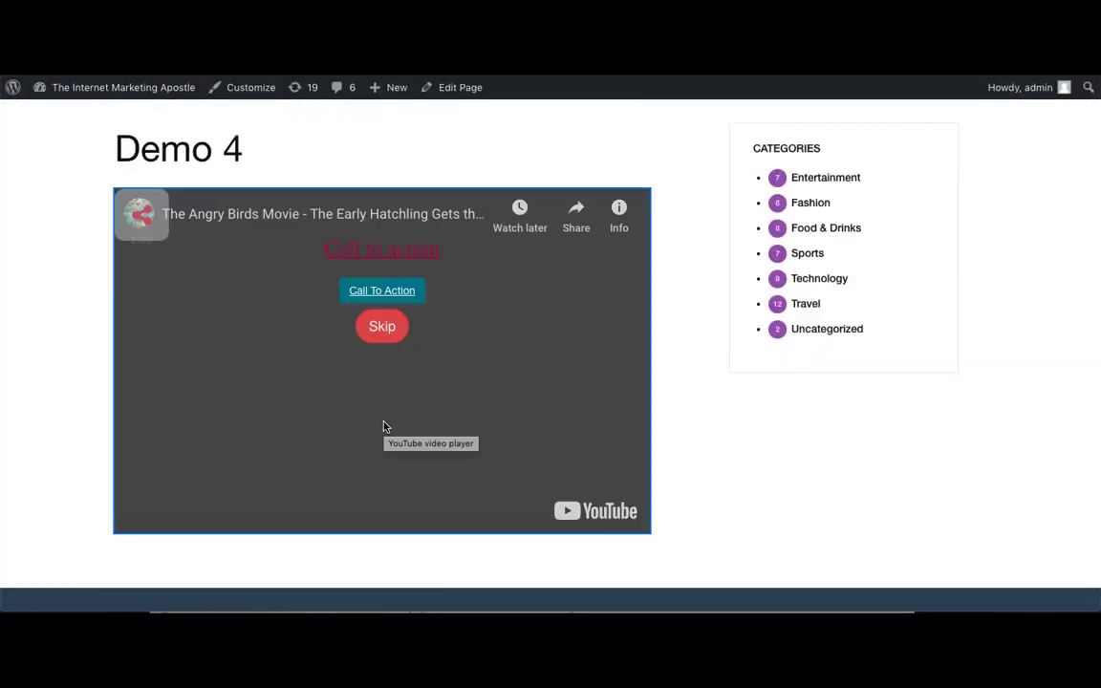
left_click(388, 290)
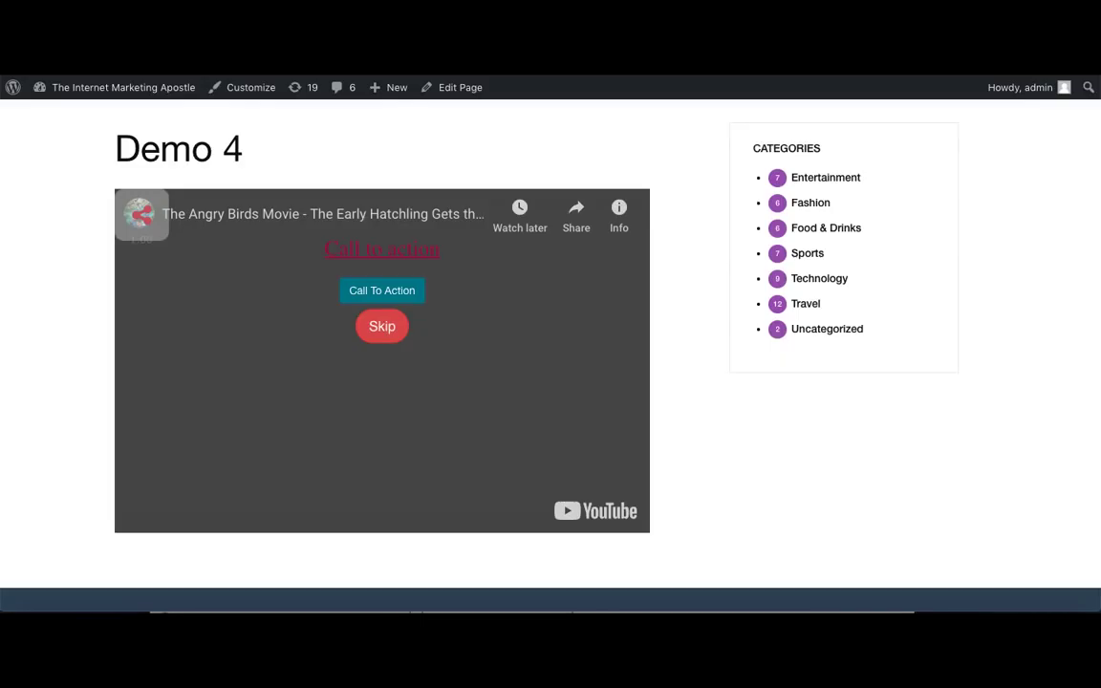
left_click(383, 327)
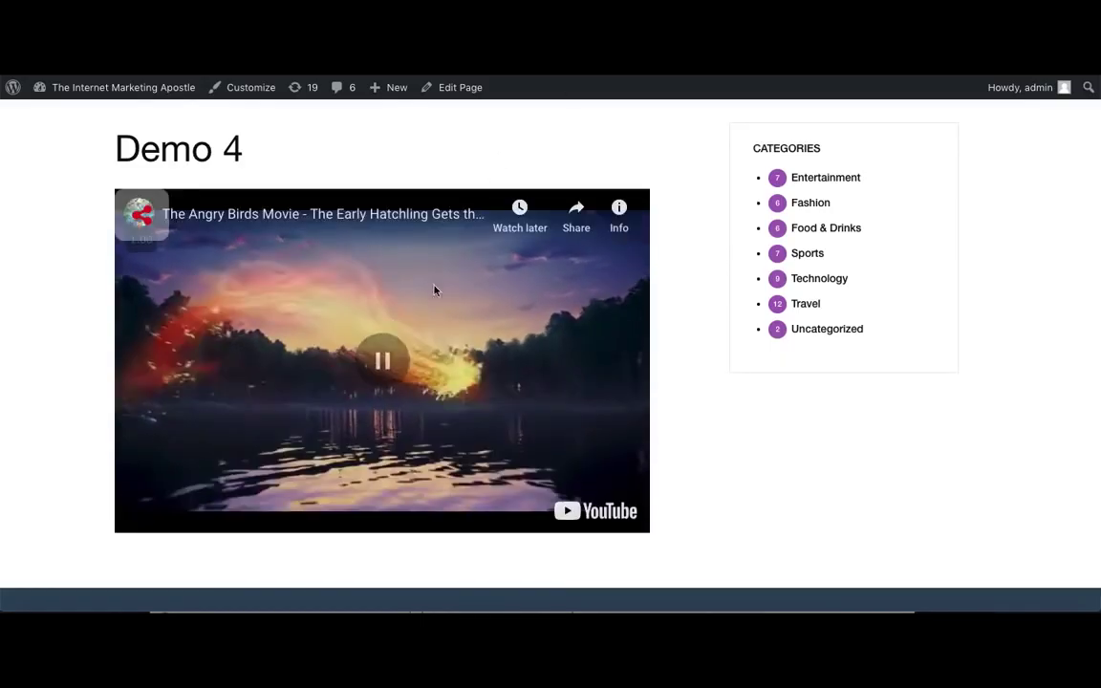